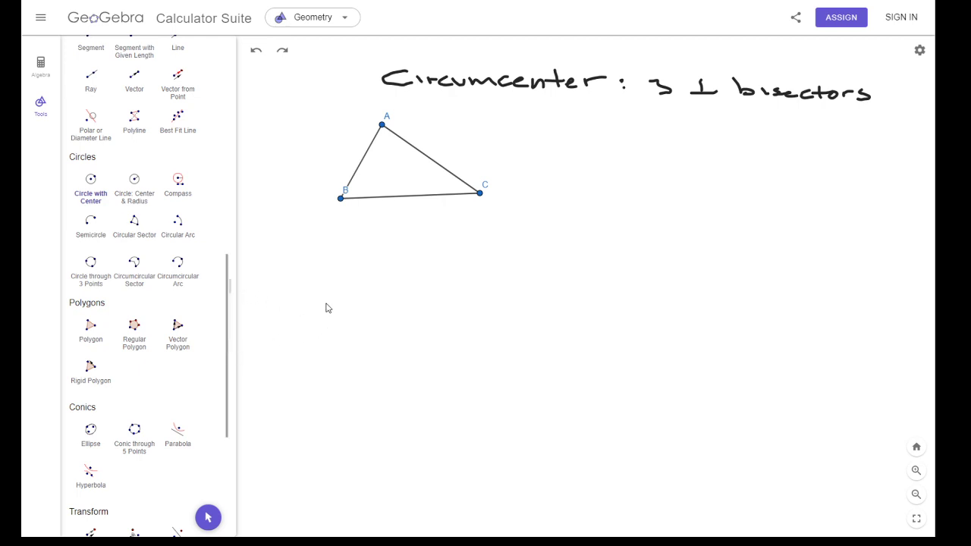
Construct the perpendicular bisectors of triangle sides BC, AC and AB with the Perpendicular Bisector tool
scroll(195, 307, up, 5)
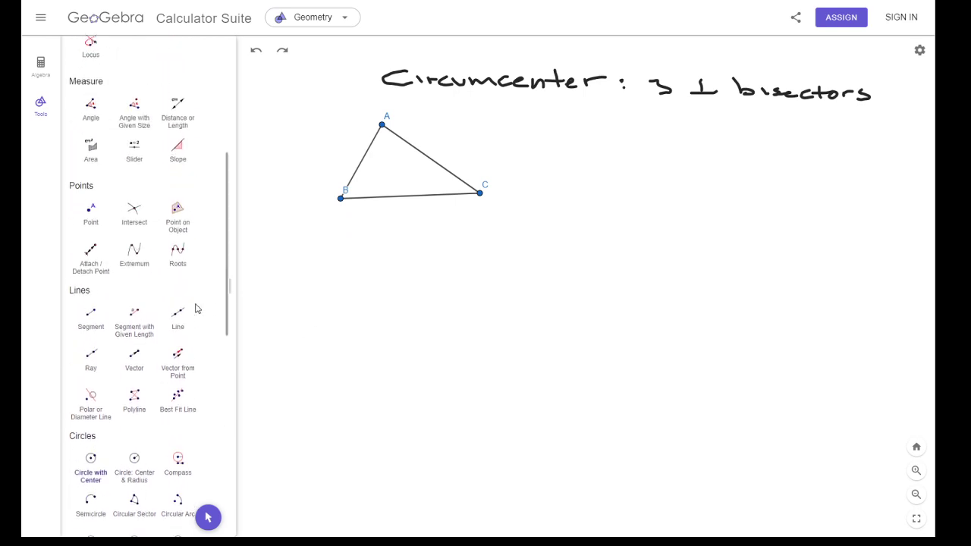
scroll(194, 307, up, 3)
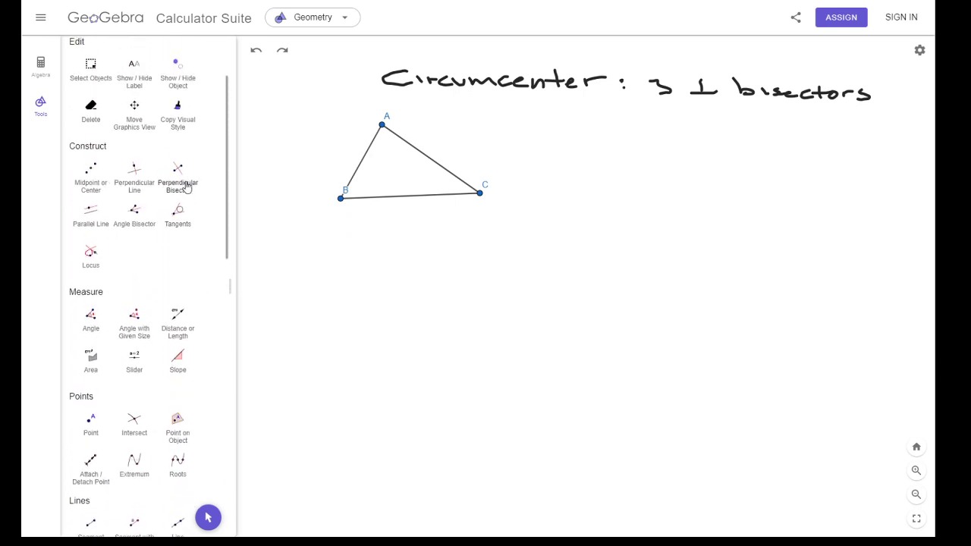
click(183, 186)
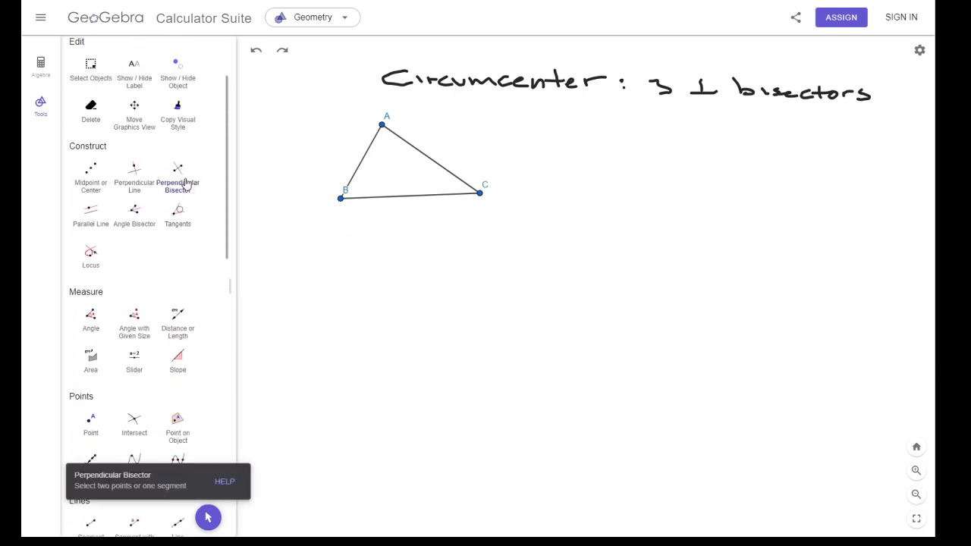
click(341, 199)
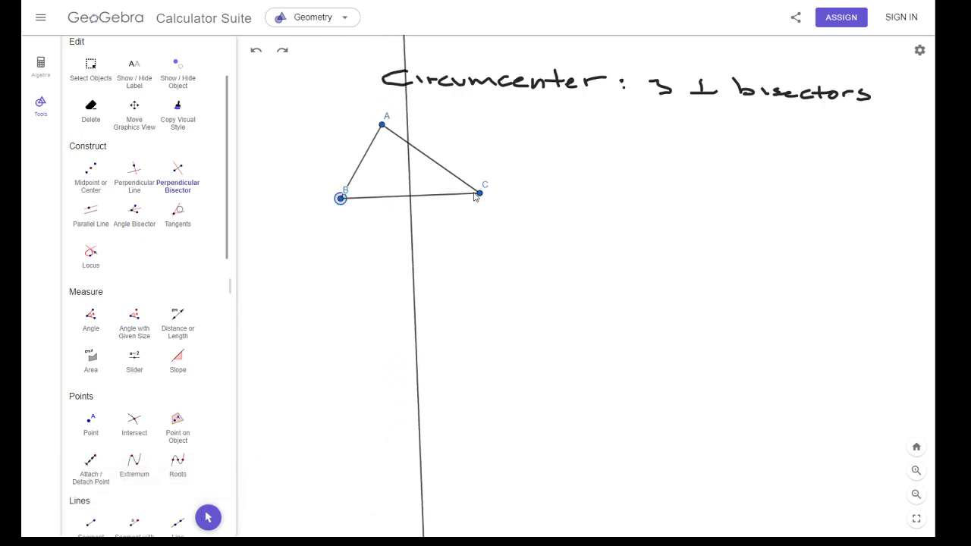
click(481, 195)
click(382, 124)
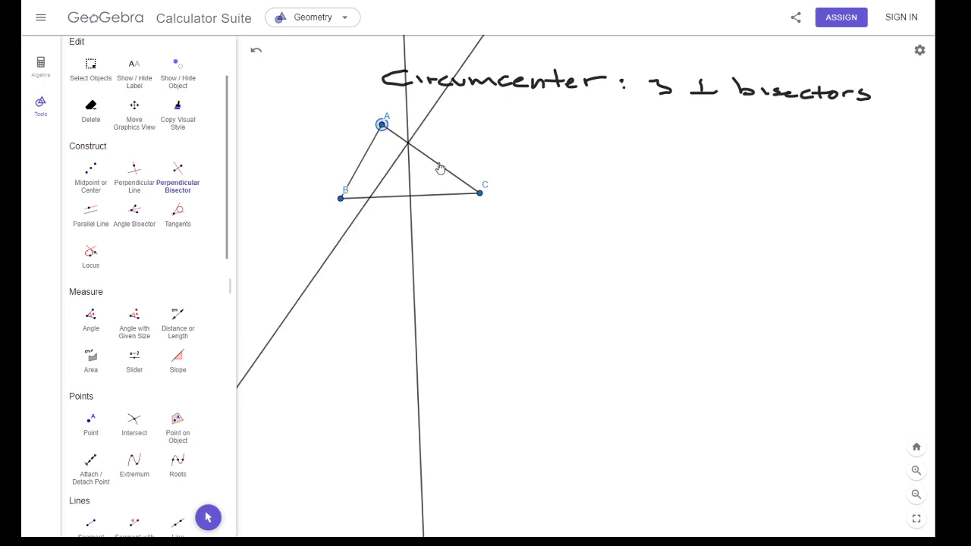
click(481, 194)
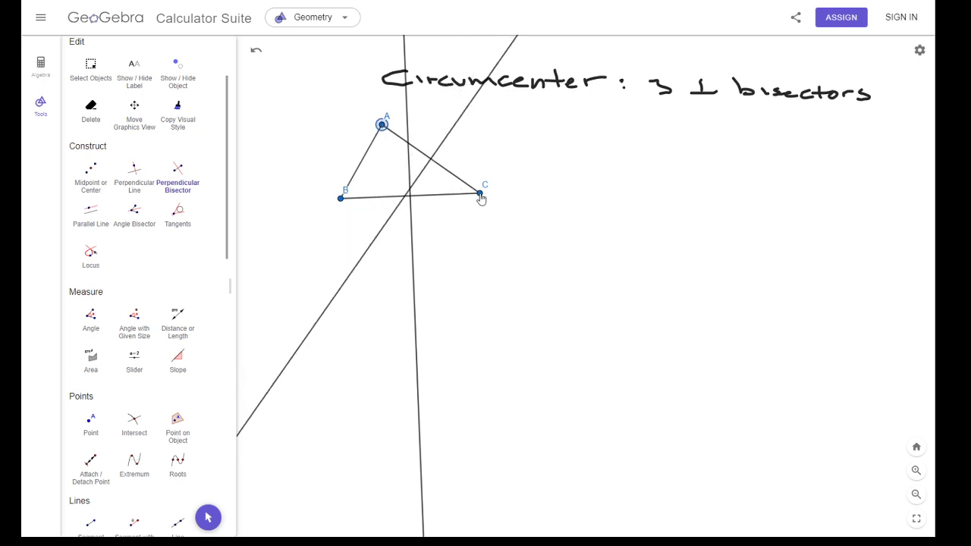
click(382, 125)
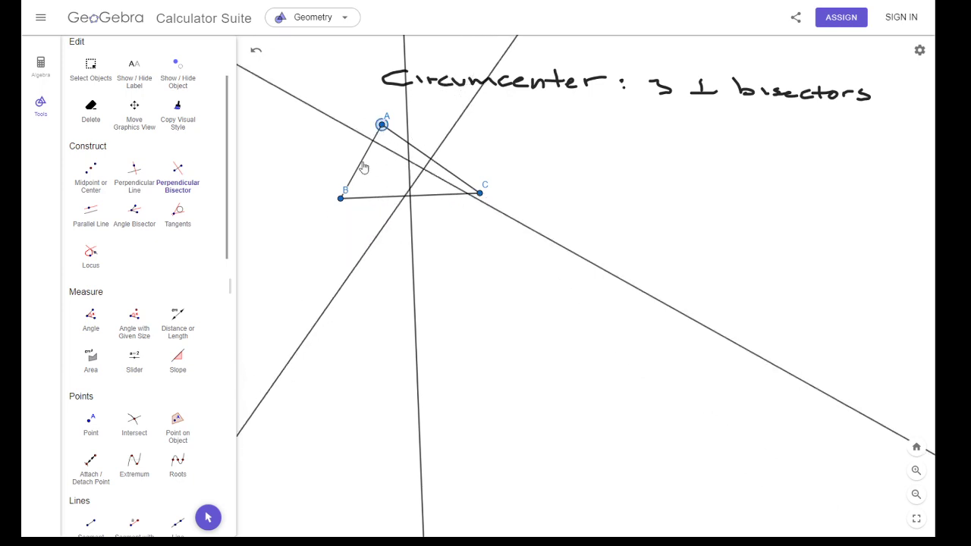
click(340, 201)
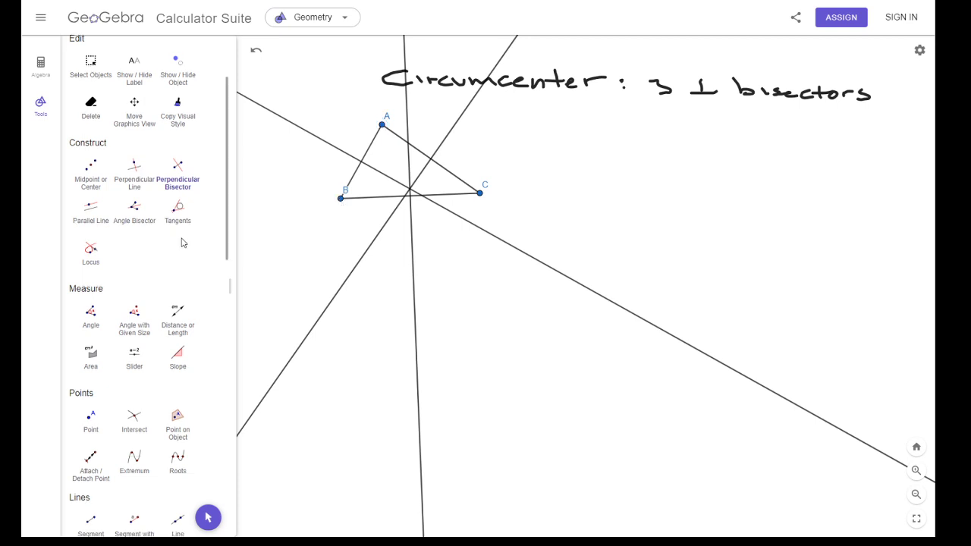
Circle the common intersection of the three perpendicular bisectors by hand with the Pen tool
scroll(182, 243, down, 8)
scroll(182, 243, down, 5)
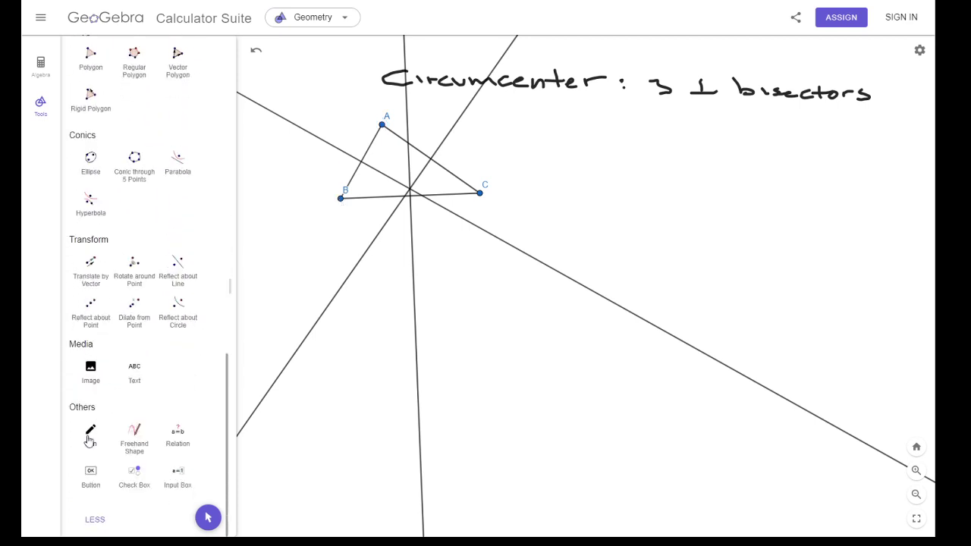
click(90, 434)
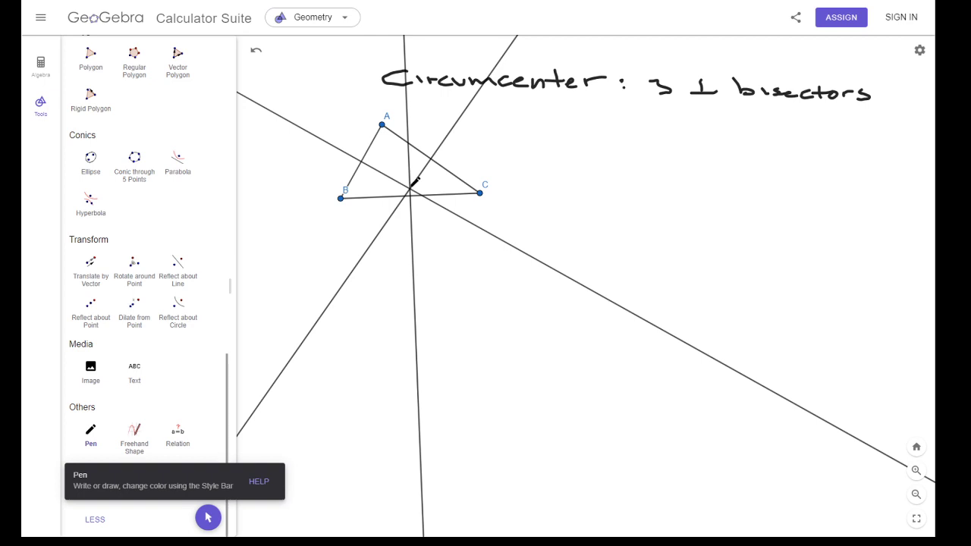
mouse_move(416, 179)
mouse_down()
mouse_move(402, 188)
mouse_move(419, 176)
mouse_up()
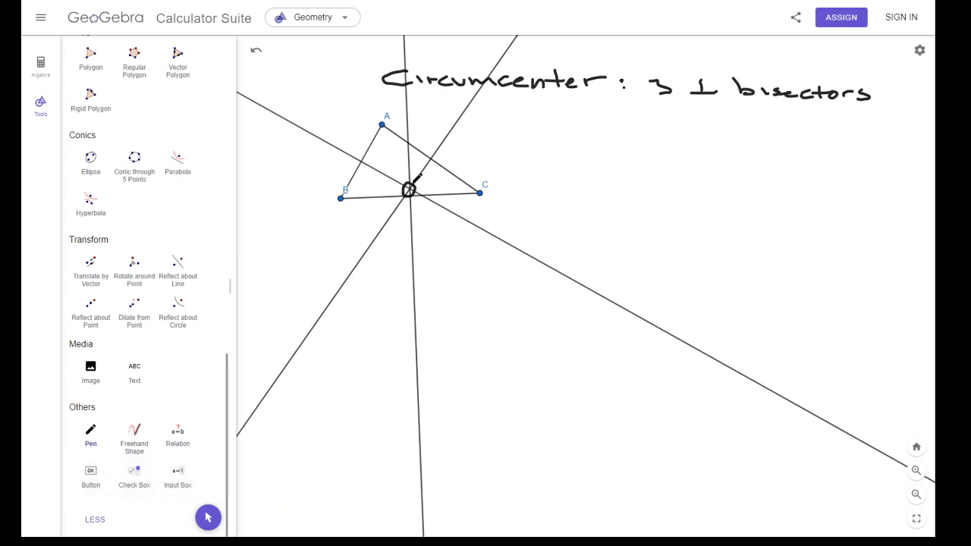
Draw the triangle's circumscribed circle, centred on the bisectors' intersection, with its radius point on the circle right beside vertex A
scroll(95, 122, up, 3)
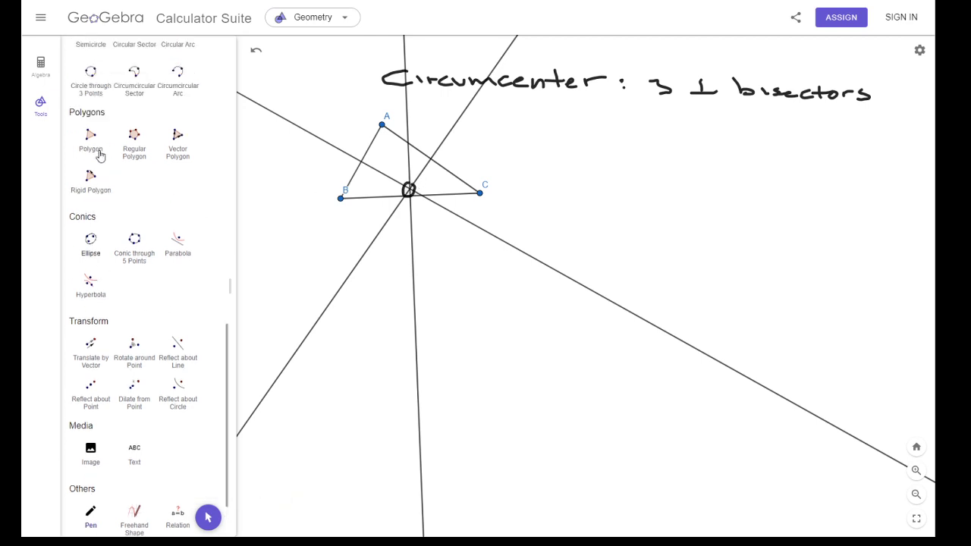
click(91, 76)
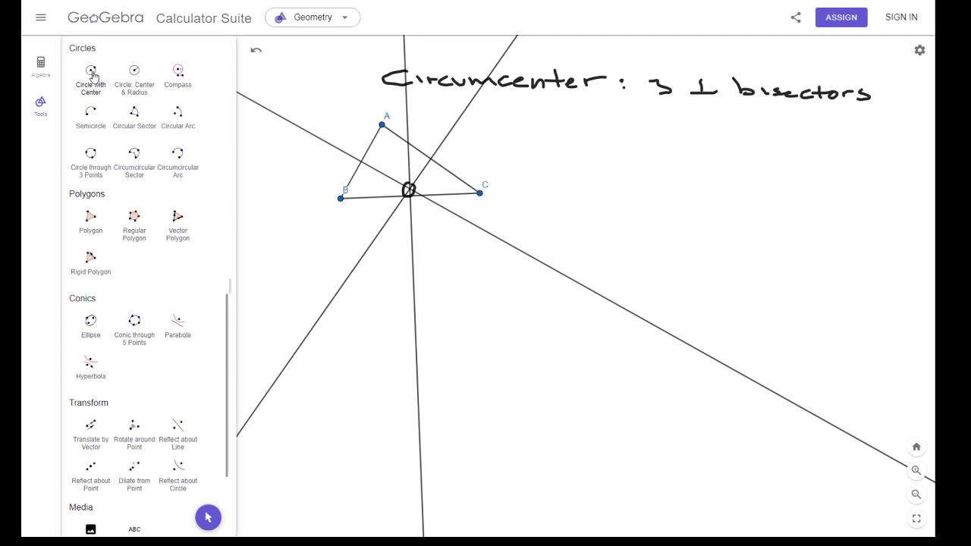
click(409, 190)
click(382, 125)
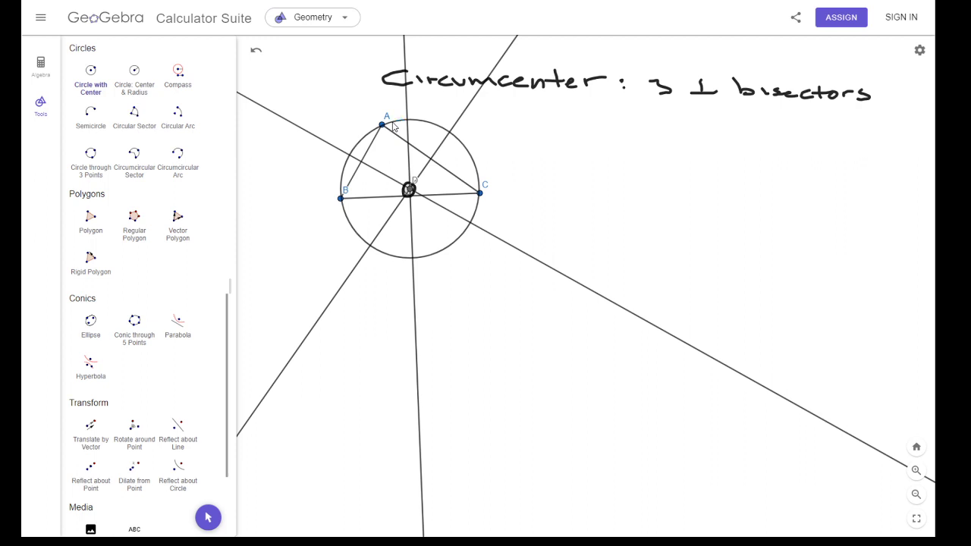
click(391, 122)
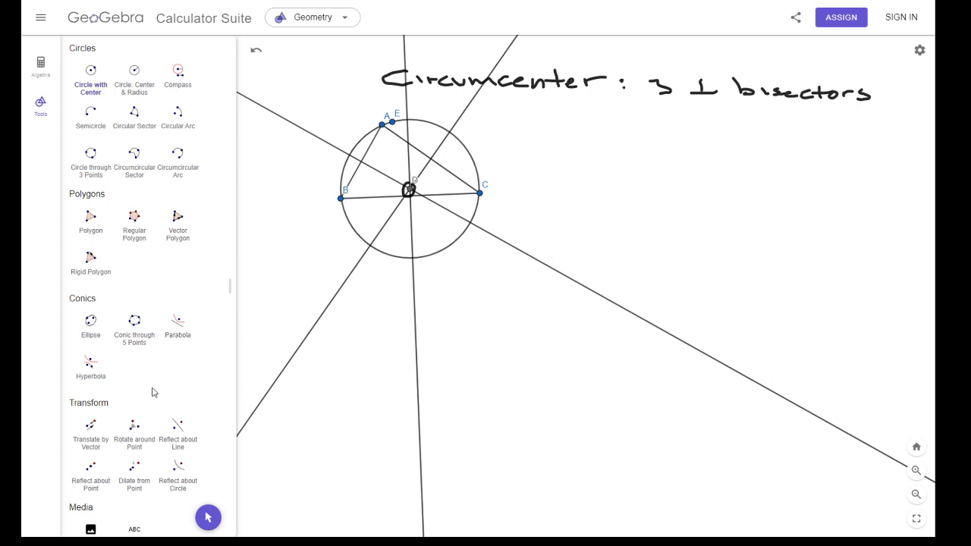
Draw segments connecting the circumcenter D to vertices B, A and C
scroll(149, 398, up, 5)
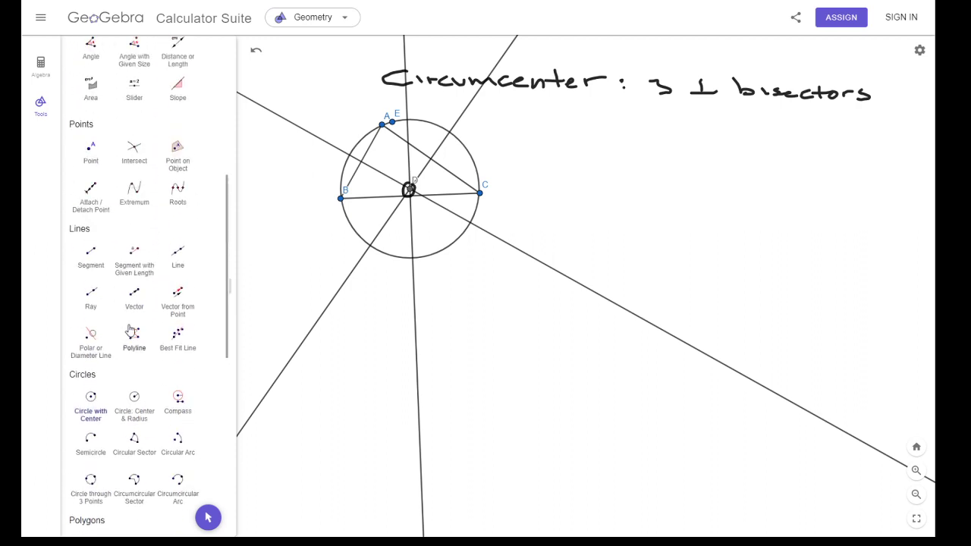
click(91, 258)
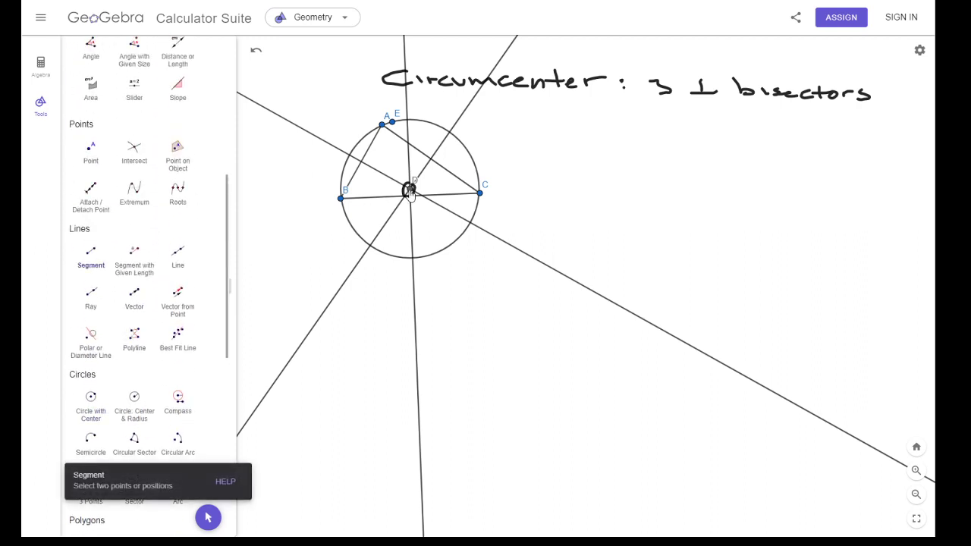
click(408, 190)
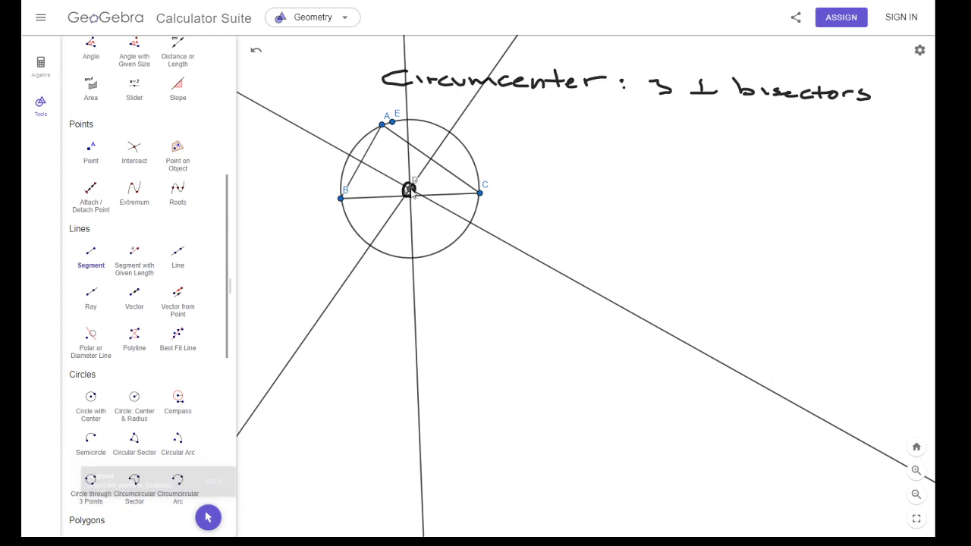
click(342, 201)
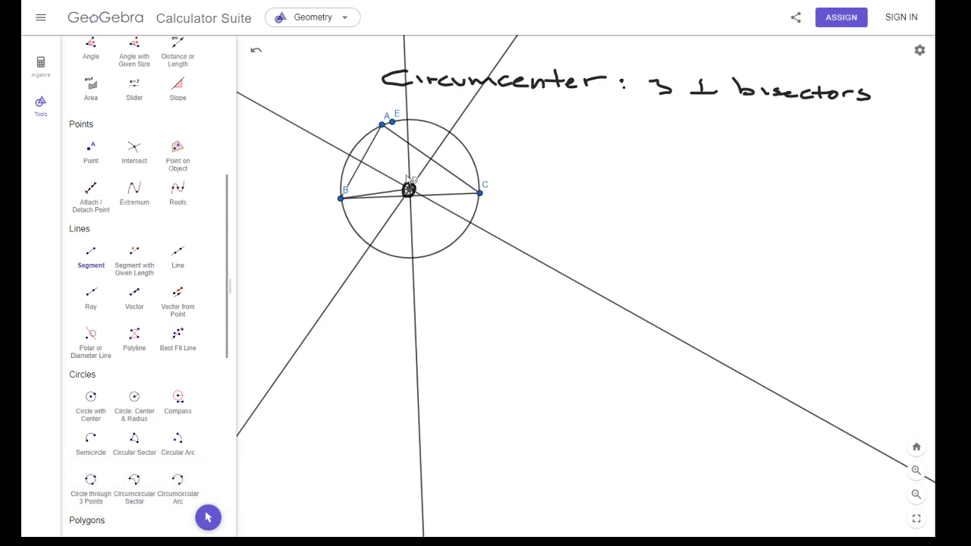
click(383, 126)
click(409, 190)
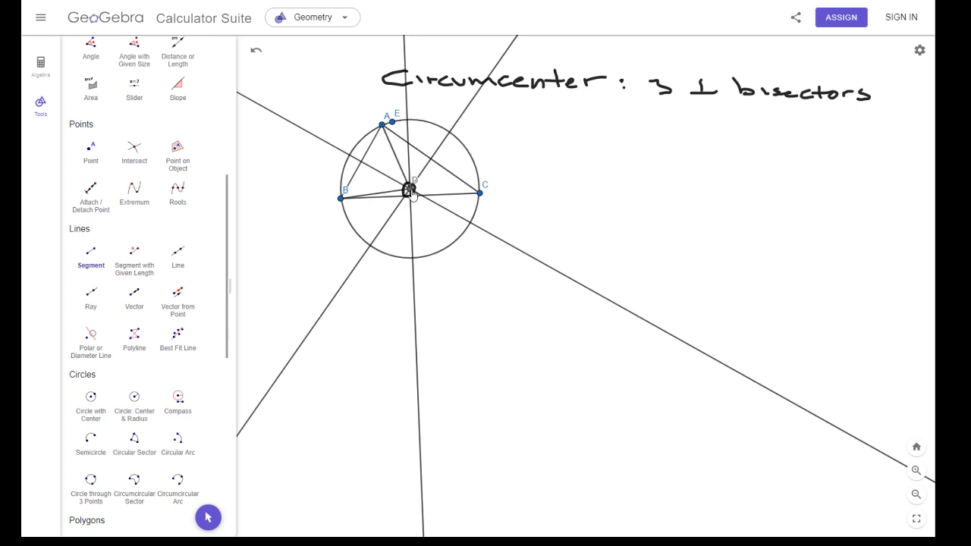
click(481, 195)
Color the three segments from D to vertices A, B and C red
scroll(190, 205, up, 5)
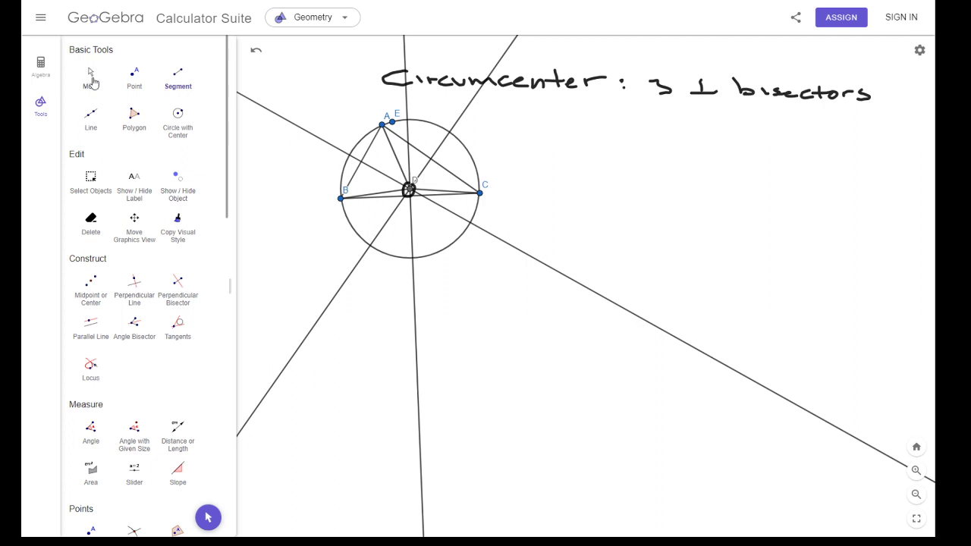
click(91, 79)
click(398, 161)
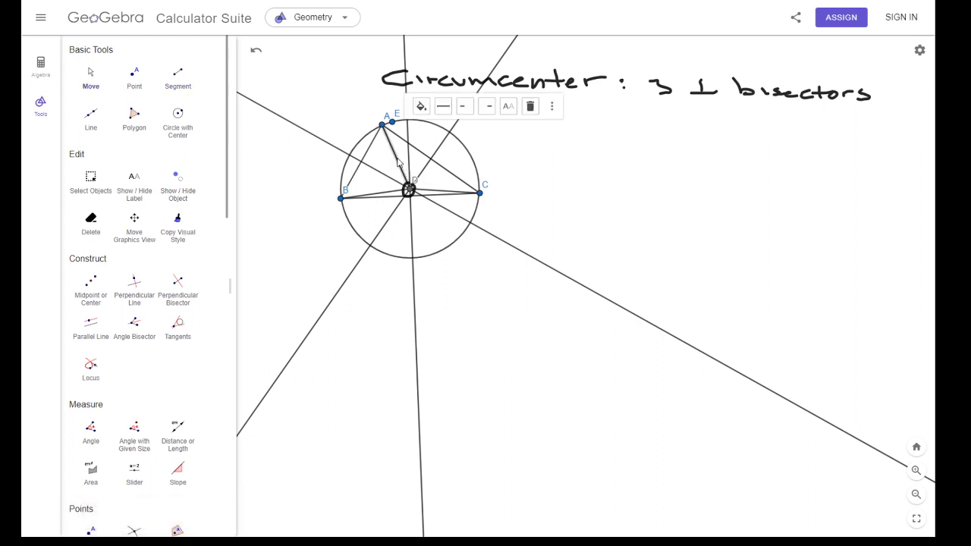
click(421, 106)
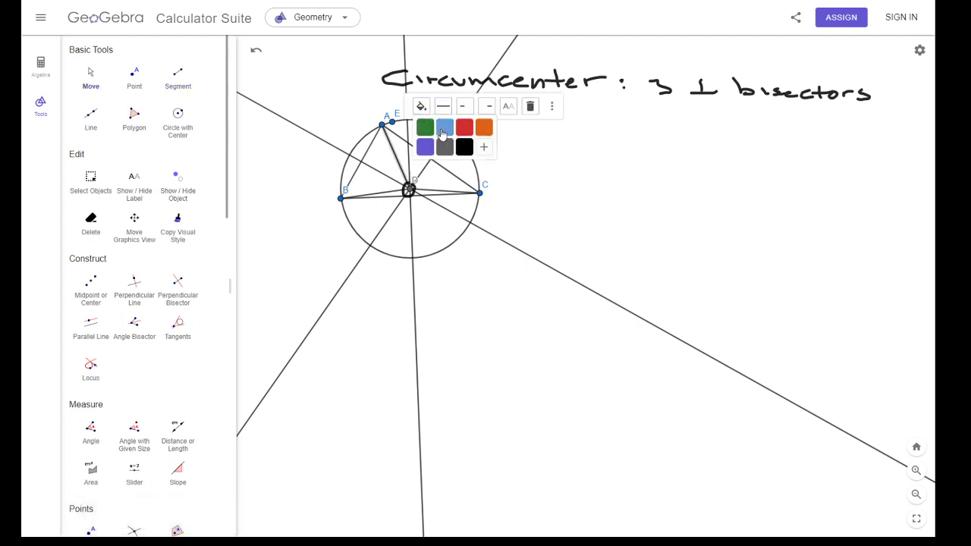
click(464, 129)
click(380, 194)
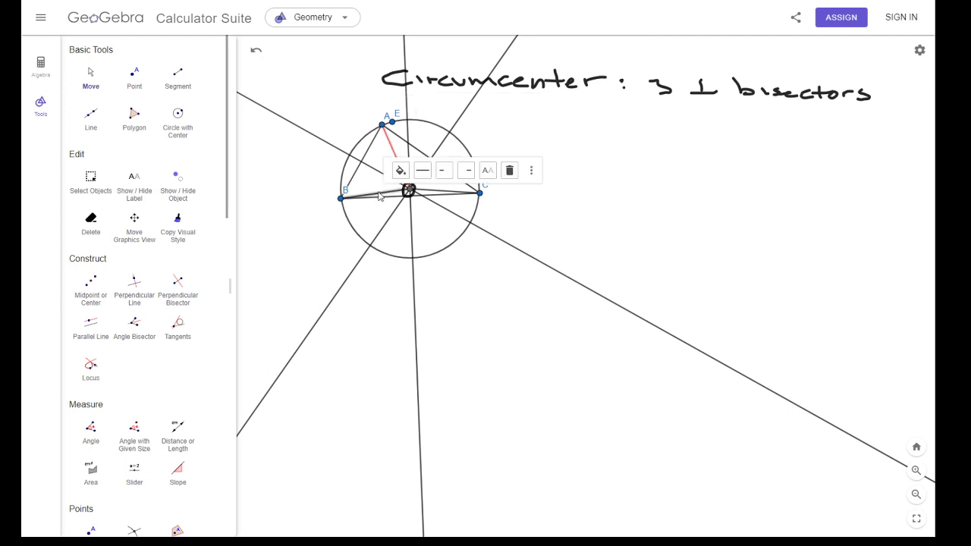
click(401, 170)
click(446, 190)
click(438, 193)
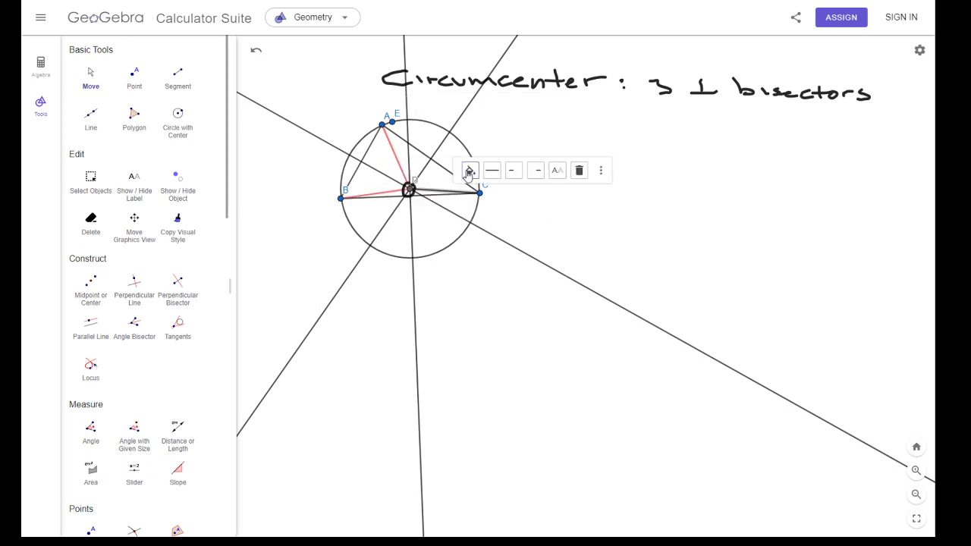
click(469, 170)
click(515, 193)
Mark the three red radius segments as congruent with one handwritten tick on each, using the Pen tool
scroll(129, 407, down, 10)
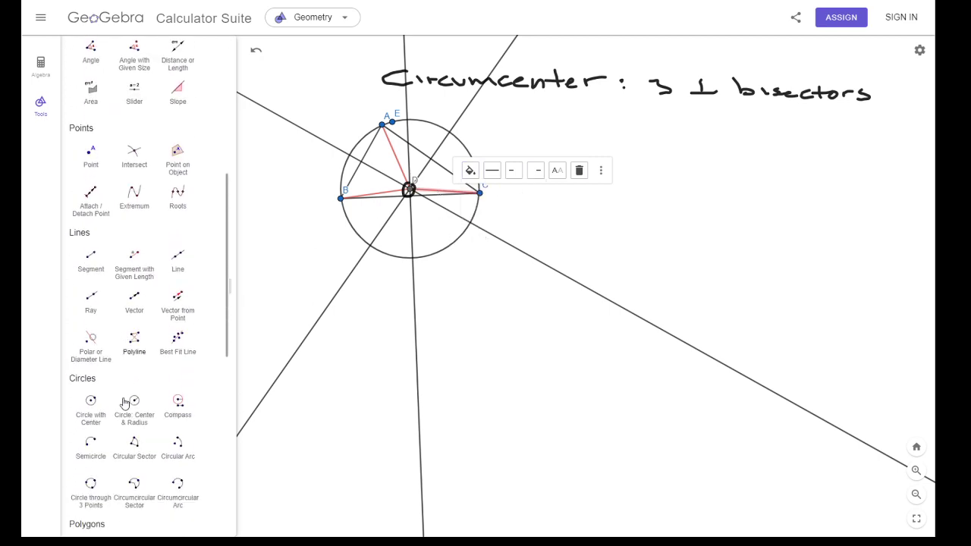
scroll(129, 407, down, 5)
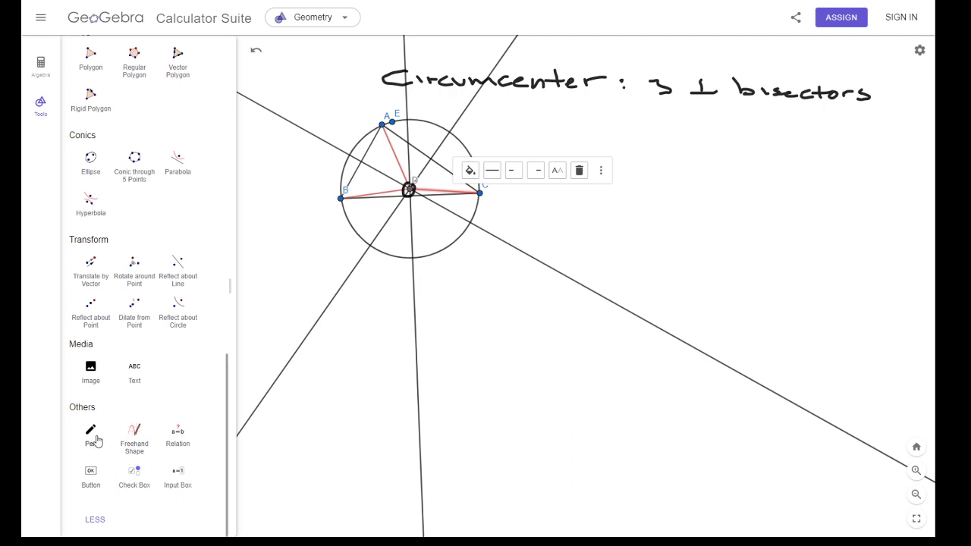
click(91, 434)
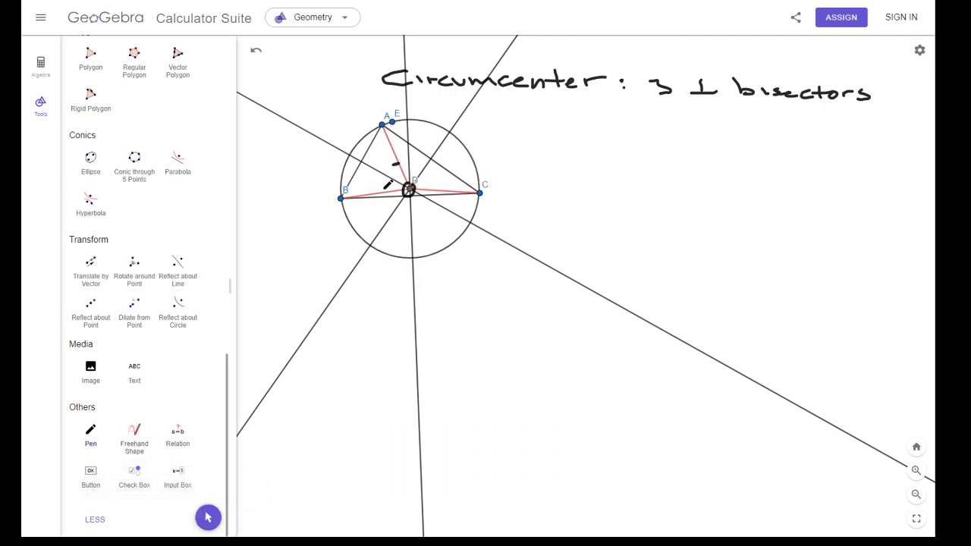
drag(382, 188, 382, 195)
drag(443, 187, 444, 194)
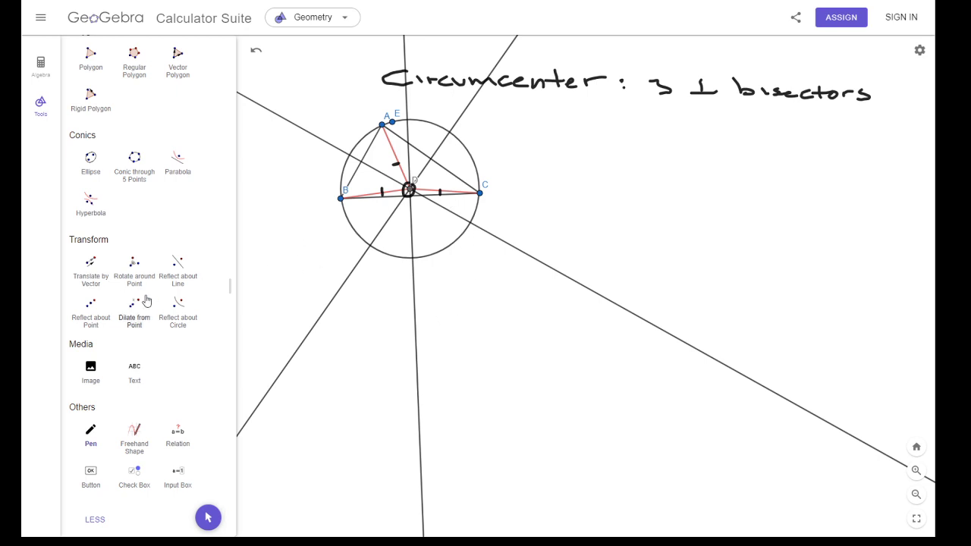
Delete the whole triangle construction and the handwritten "Circumcenter: 3 ⊥ bisectors" heading from the canvas
scroll(146, 301, up, 15)
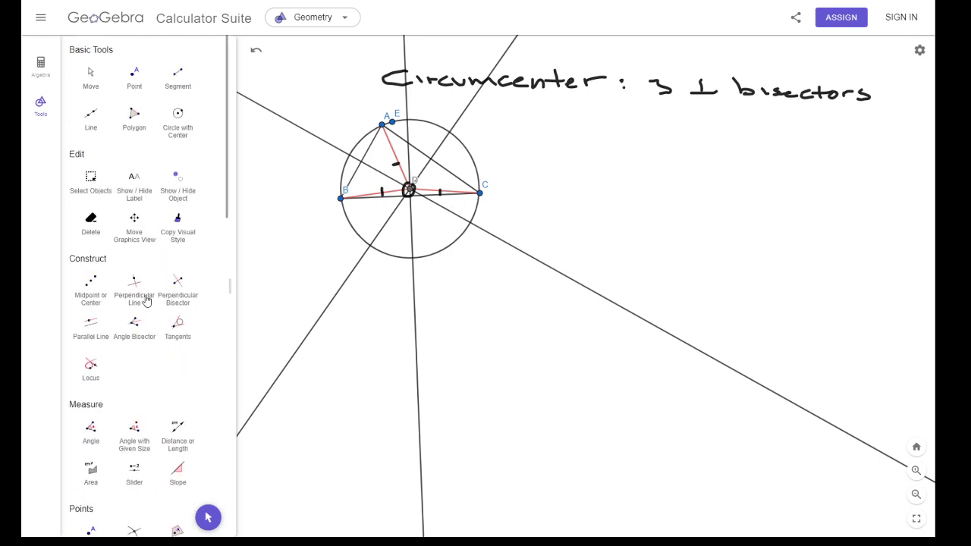
click(92, 188)
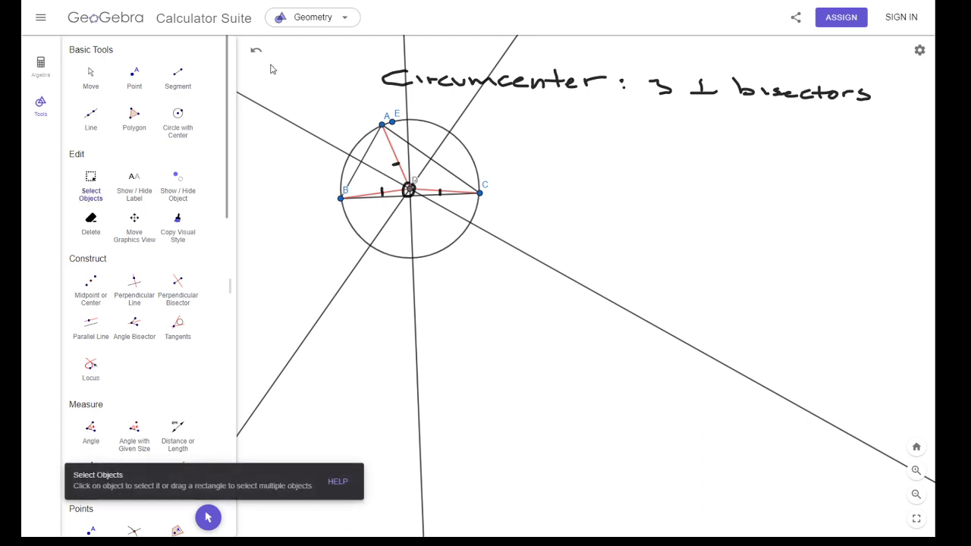
drag(268, 63, 616, 322)
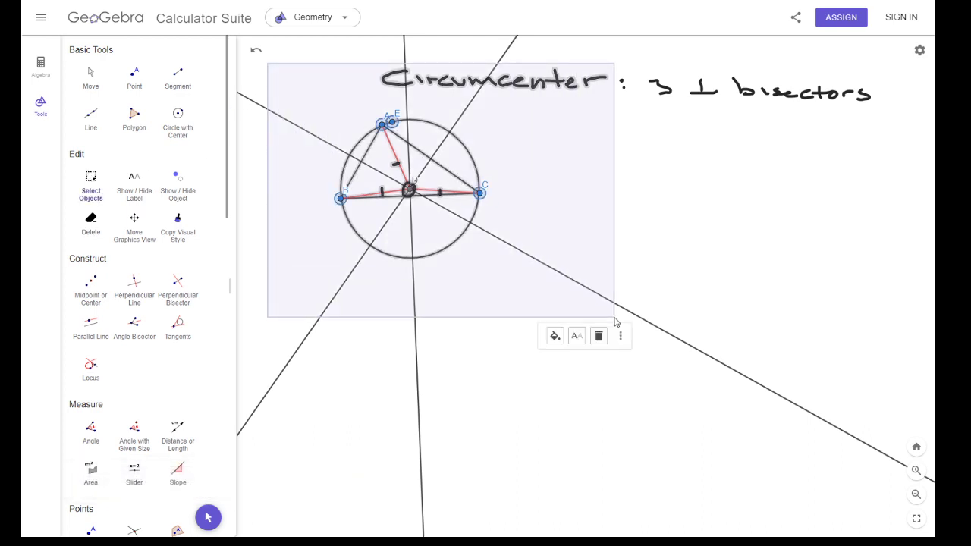
key(Delete)
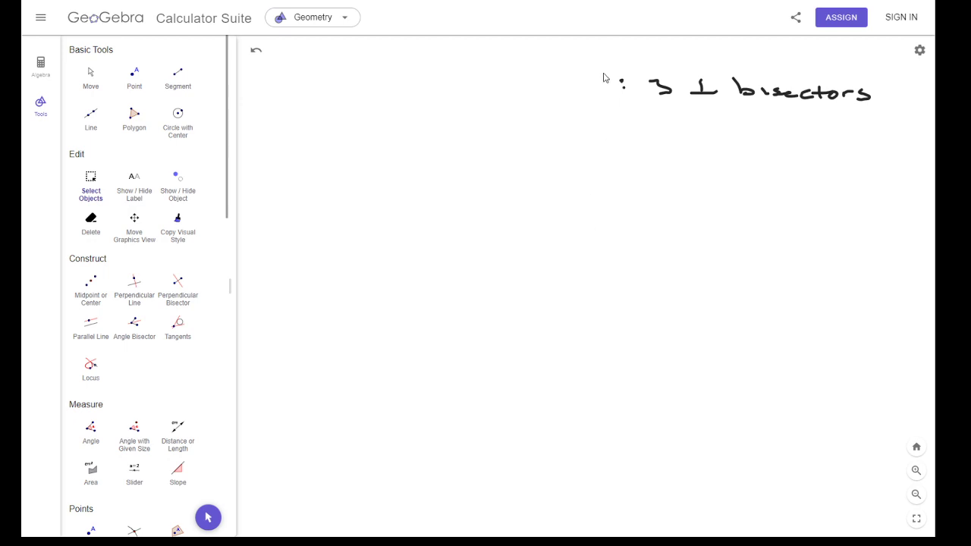
drag(604, 59, 927, 150)
key(Delete)
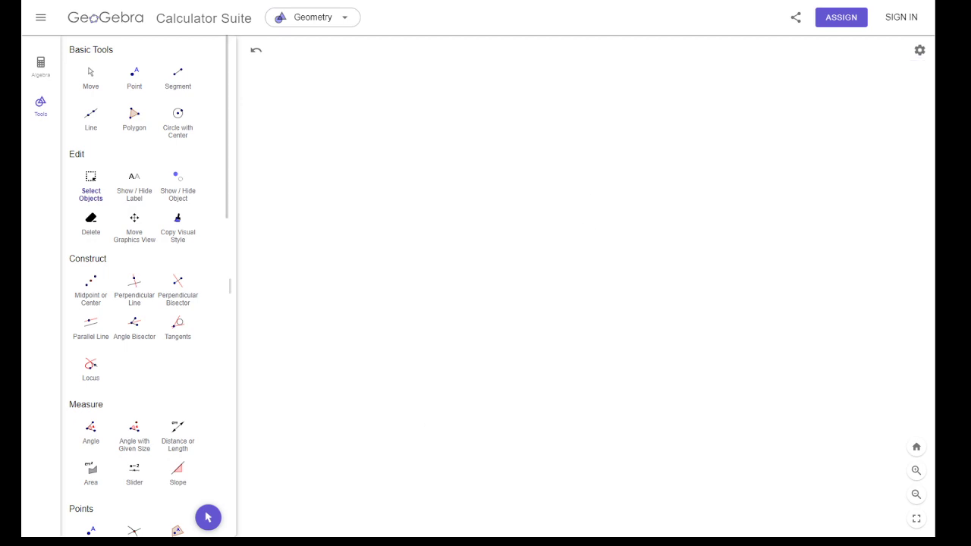
Handwrite the heading "Incenter: 3 ∠ bisectors" across the top of the empty canvas with the Pen tool
scroll(72, 413, down, 15)
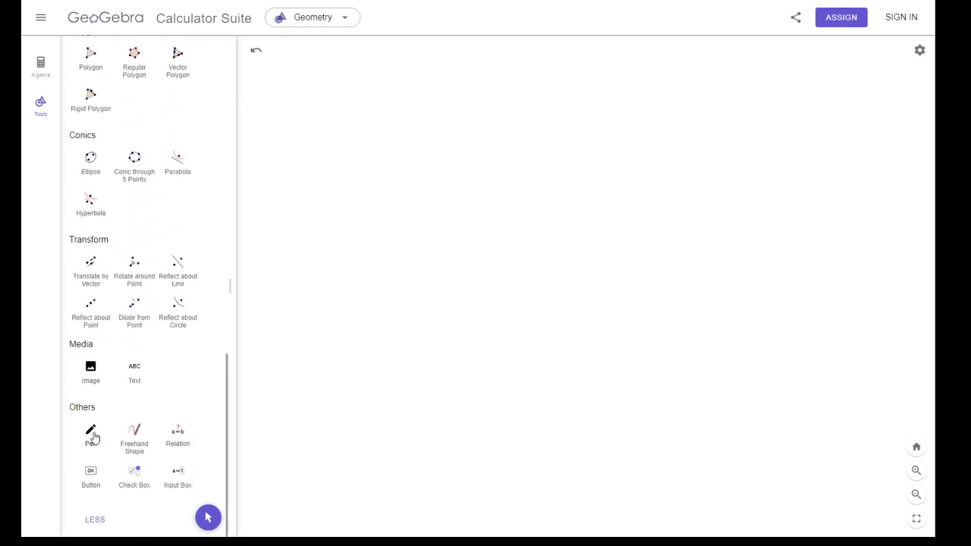
click(91, 434)
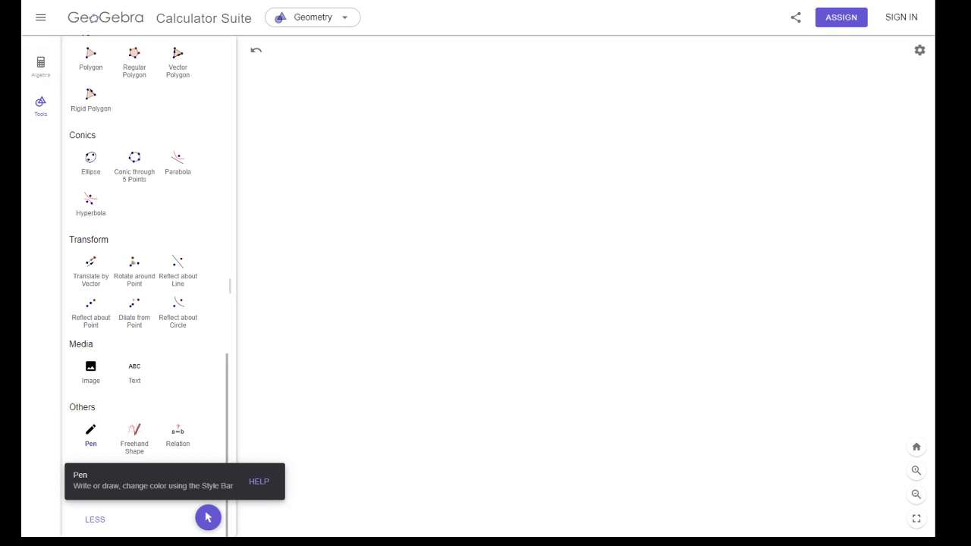
mouse_move(309, 66)
mouse_down()
mouse_move(334, 87)
mouse_move(366, 92)
mouse_up()
drag(371, 86, 402, 93)
mouse_move(417, 71)
mouse_down()
mouse_move(419, 94)
mouse_move(425, 81)
mouse_up()
mouse_move(431, 84)
mouse_down()
mouse_move(440, 89)
mouse_move(461, 76)
mouse_up()
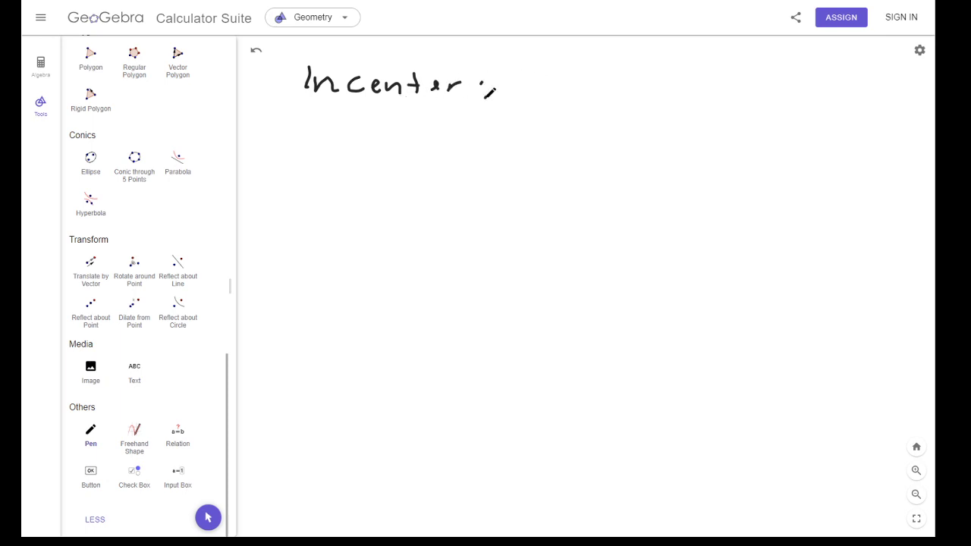
drag(519, 83, 537, 103)
mouse_move(601, 82)
mouse_down()
mouse_move(577, 107)
mouse_move(681, 99)
mouse_move(724, 108)
mouse_up()
mouse_move(733, 93)
mouse_down()
mouse_move(745, 106)
mouse_move(777, 111)
mouse_up()
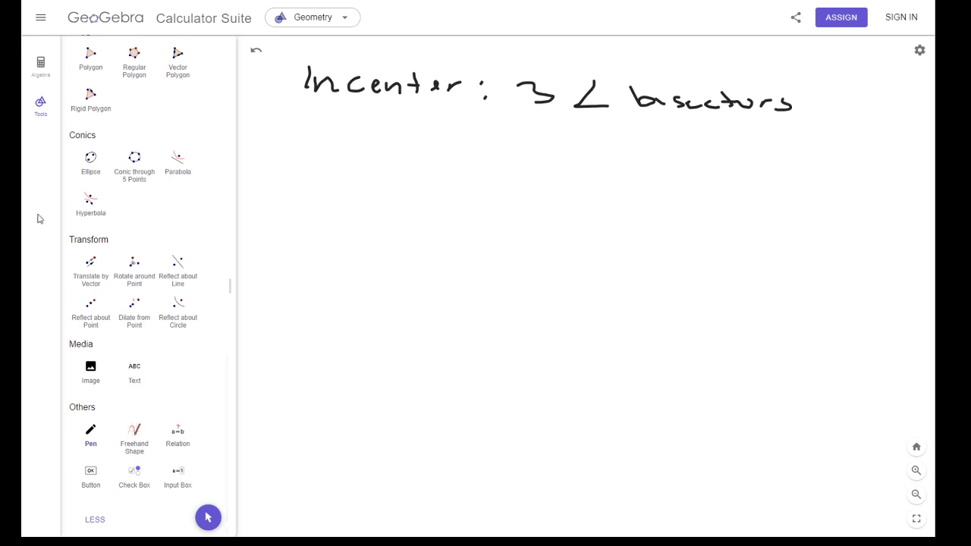
Place three points A, B and C below the heading as triangle vertices, with B above and between A and C
scroll(130, 190, up, 5)
scroll(131, 190, up, 10)
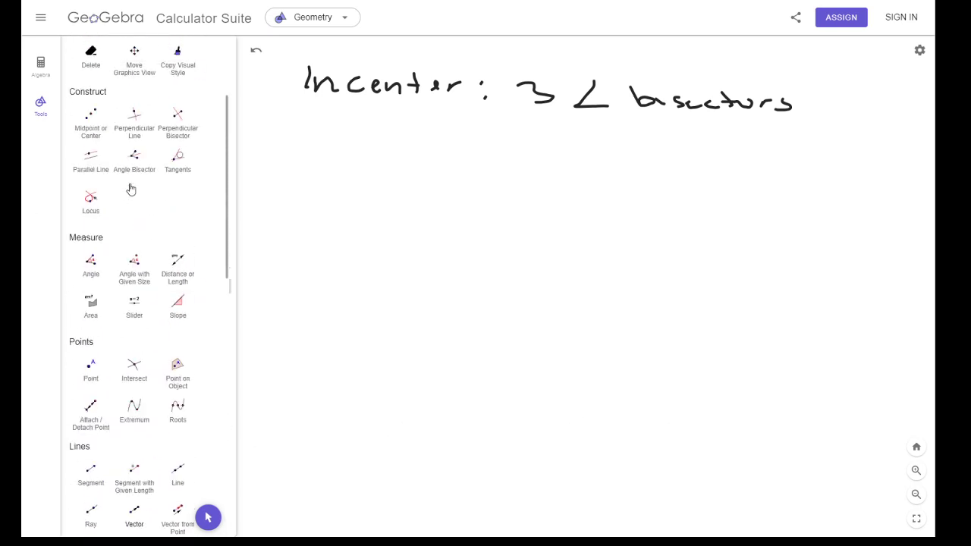
click(134, 76)
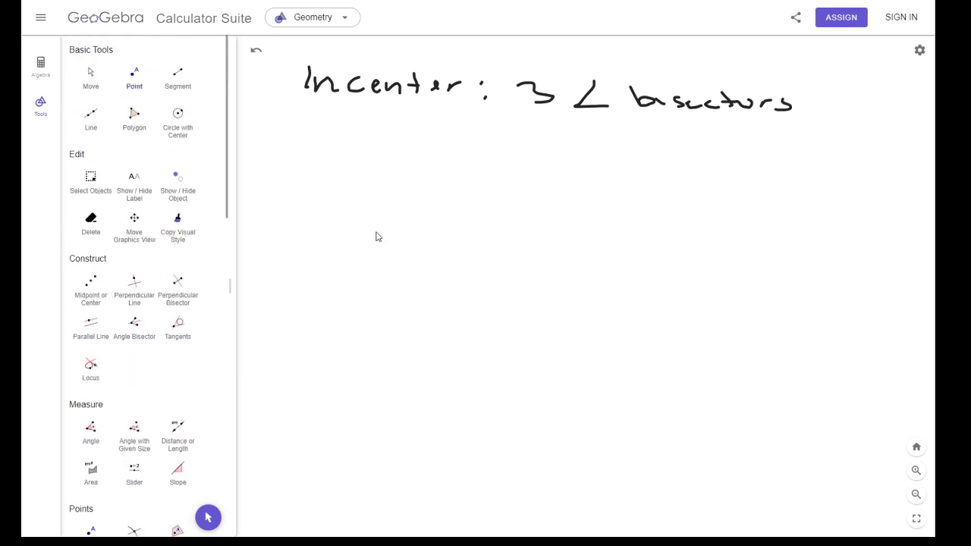
click(343, 243)
click(423, 155)
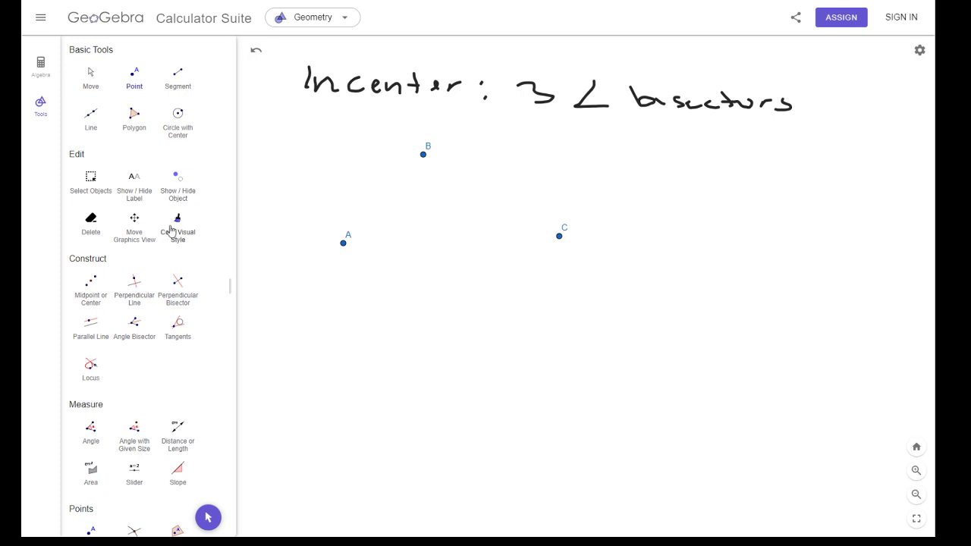
Connect points A, B and C with segments AB, BC and CA to form a triangle
scroll(155, 258, down, 3)
scroll(145, 287, down, 1)
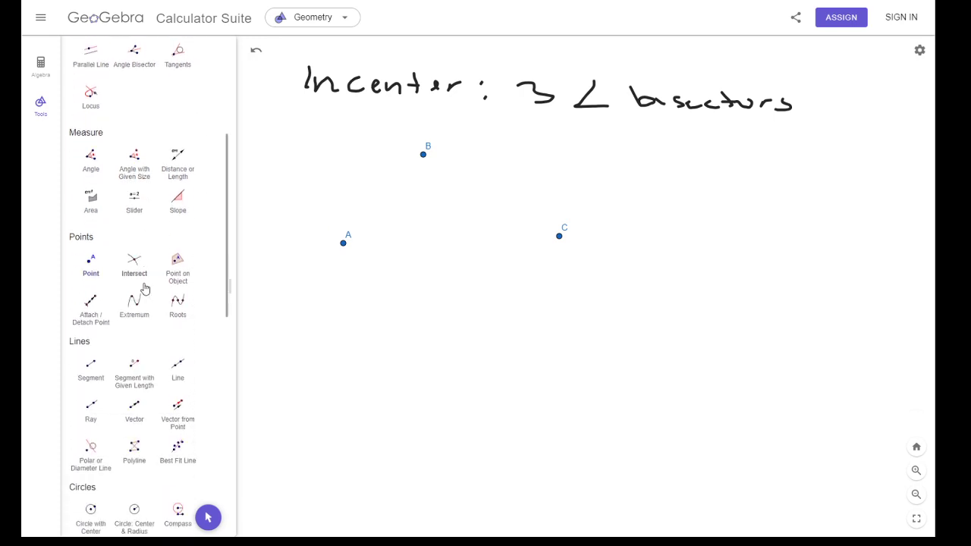
scroll(144, 288, up, 5)
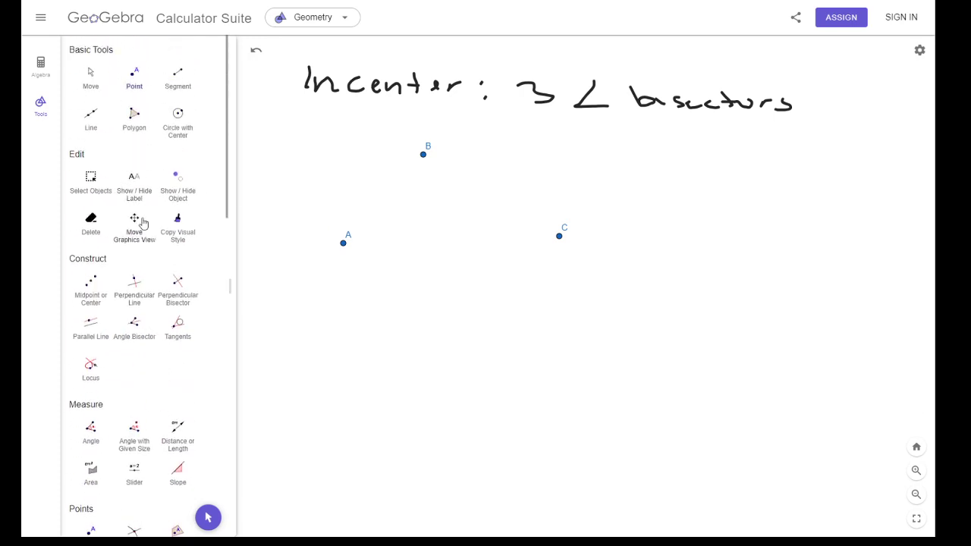
click(177, 76)
click(343, 243)
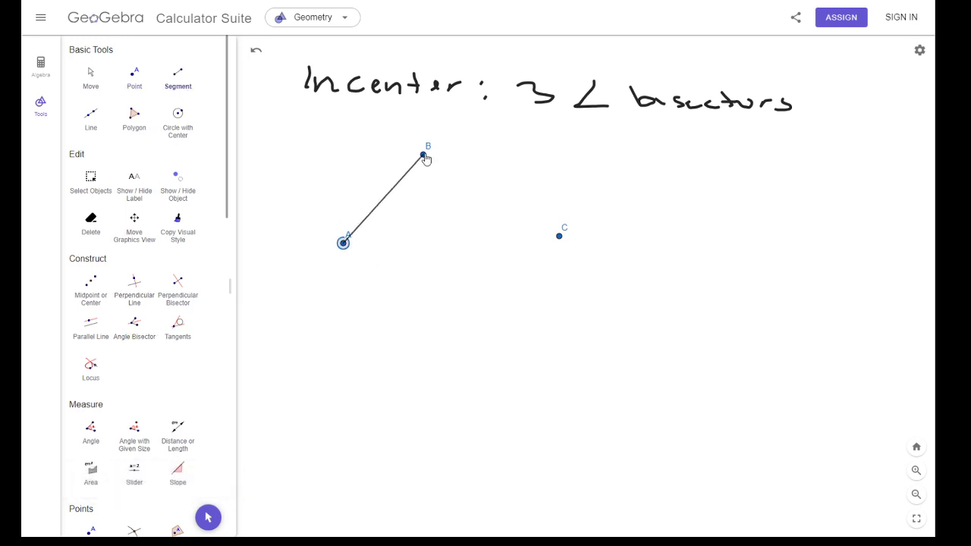
click(424, 155)
click(423, 155)
click(559, 236)
click(559, 236)
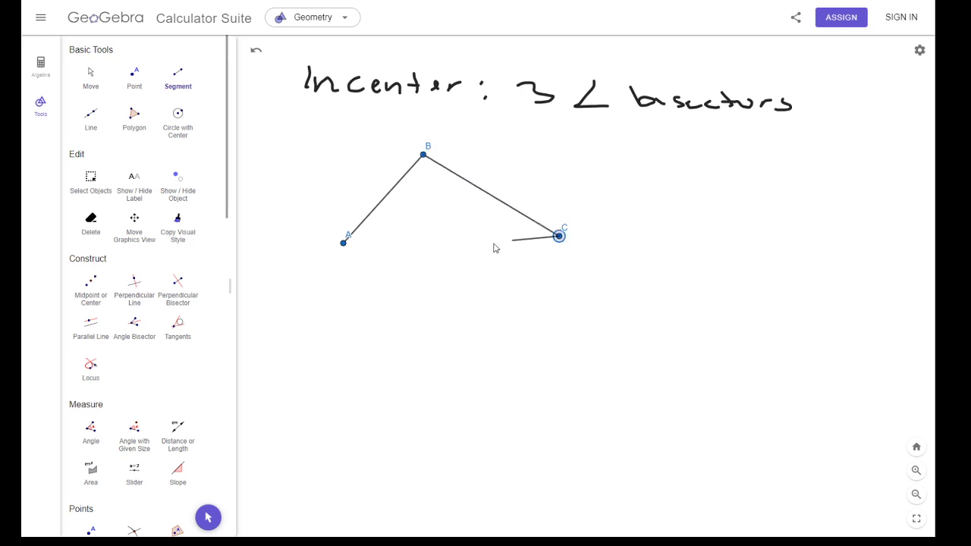
click(344, 244)
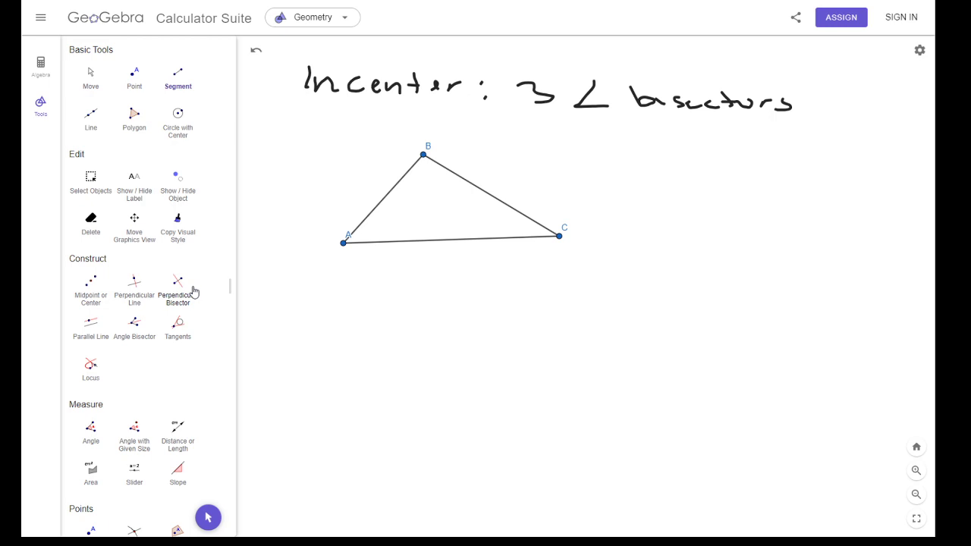
Construct the angle bisector at vertex A from points B, A and C with the Angle Bisector tool
scroll(194, 292, down, 3)
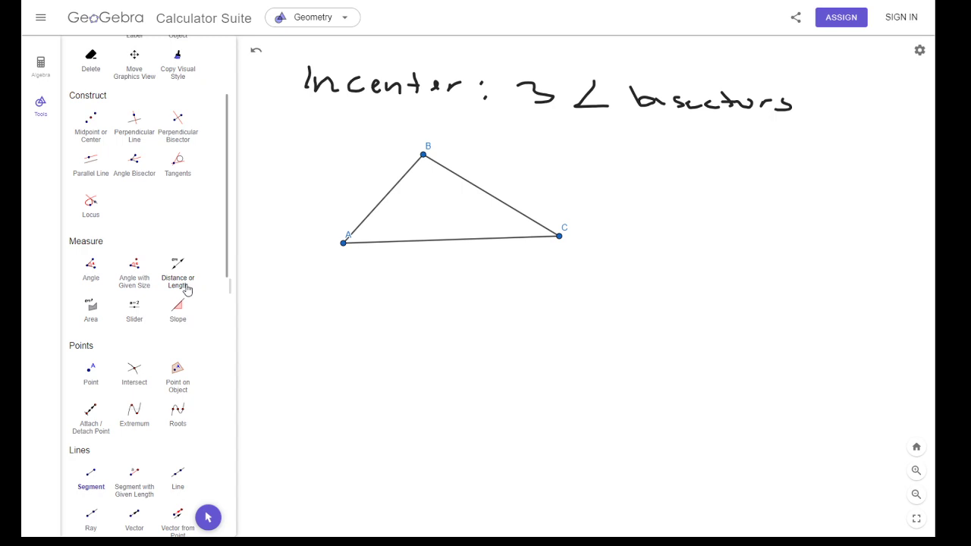
scroll(186, 289, down, 1)
scroll(186, 289, down, 2)
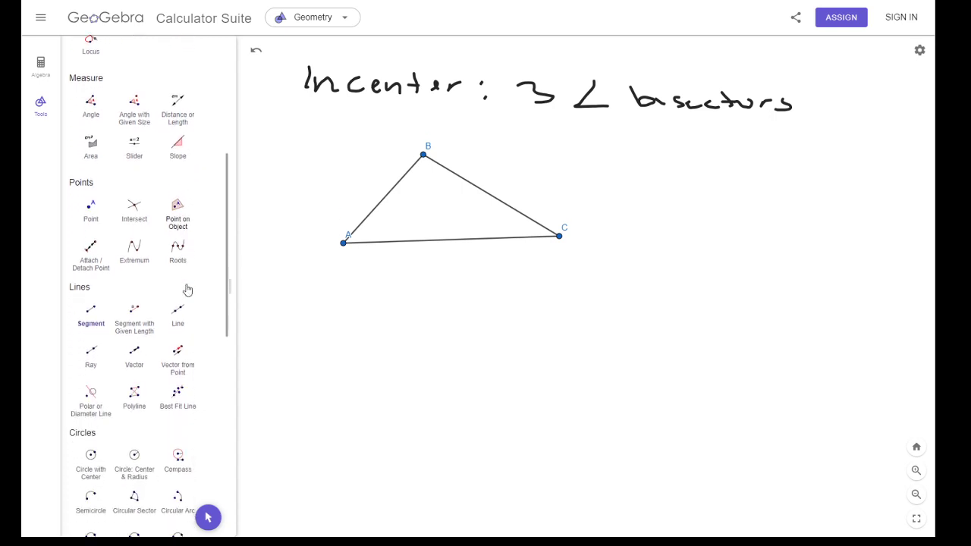
scroll(188, 290, down, 1)
scroll(188, 289, down, 2)
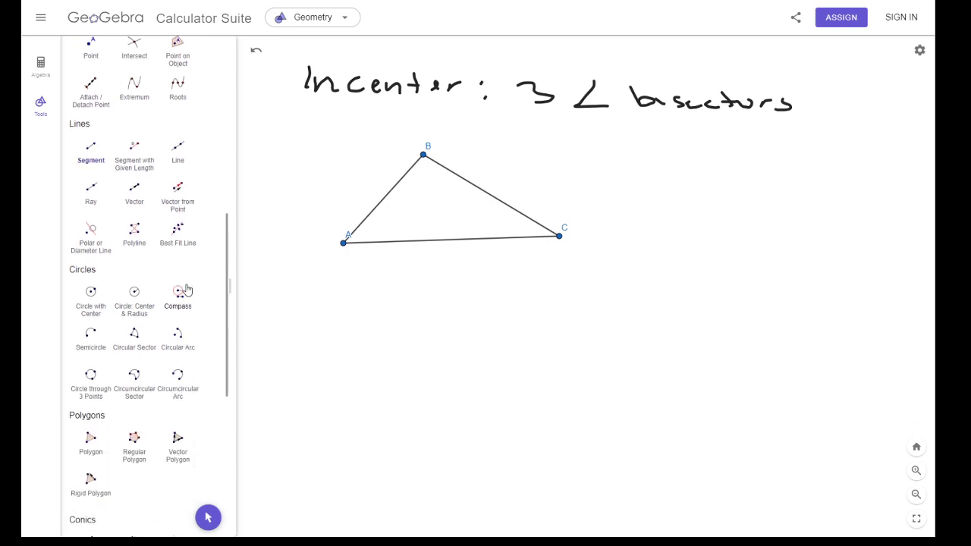
scroll(187, 289, down, 3)
scroll(188, 289, down, 4)
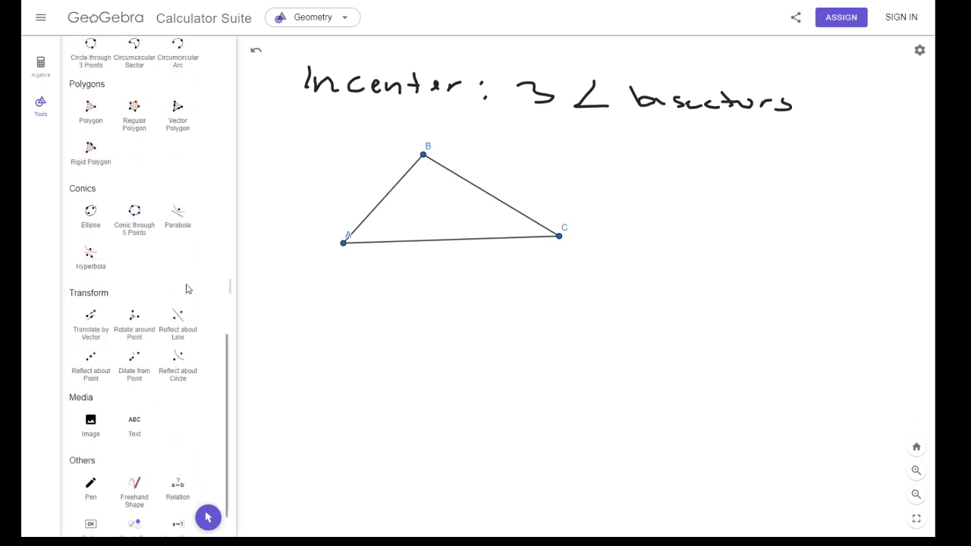
scroll(188, 289, up, 4)
scroll(188, 290, up, 8)
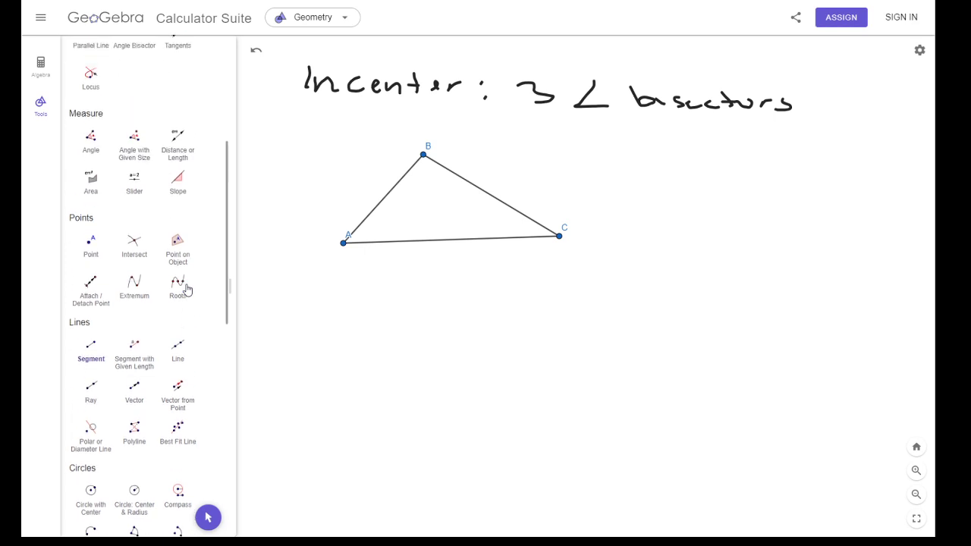
scroll(187, 289, up, 3)
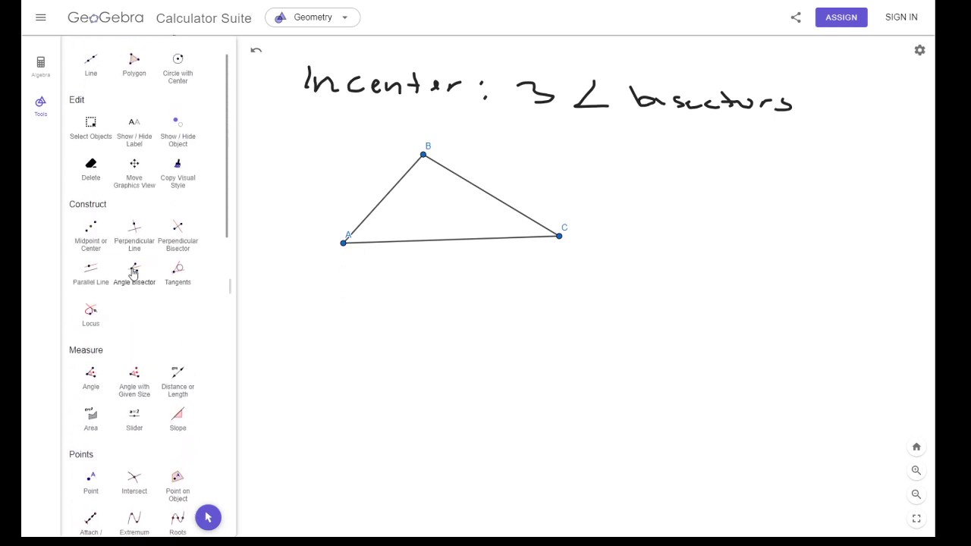
click(133, 272)
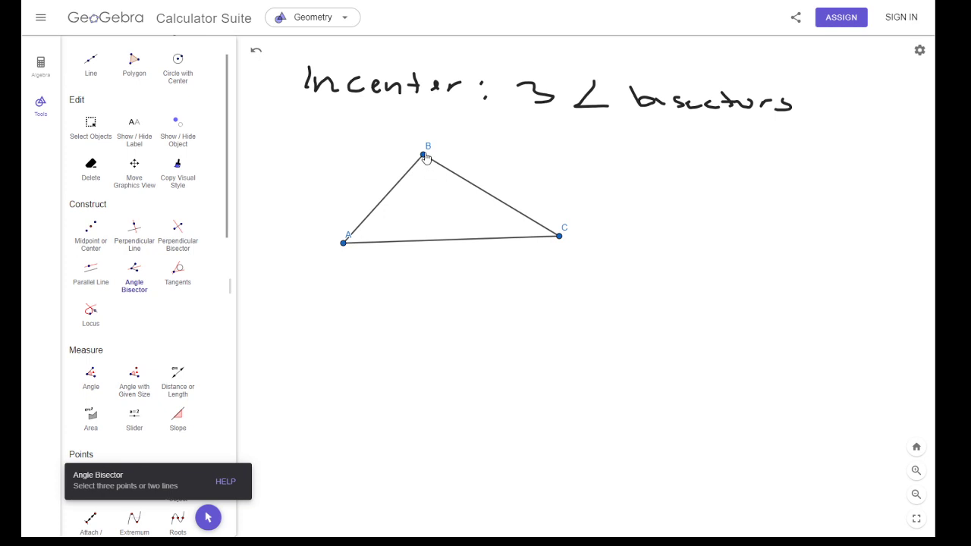
click(424, 156)
click(345, 243)
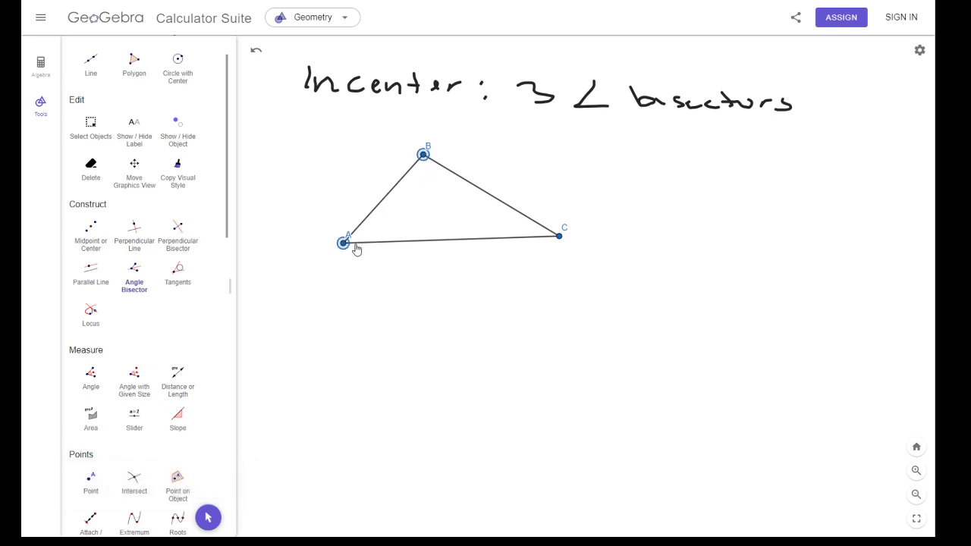
click(560, 239)
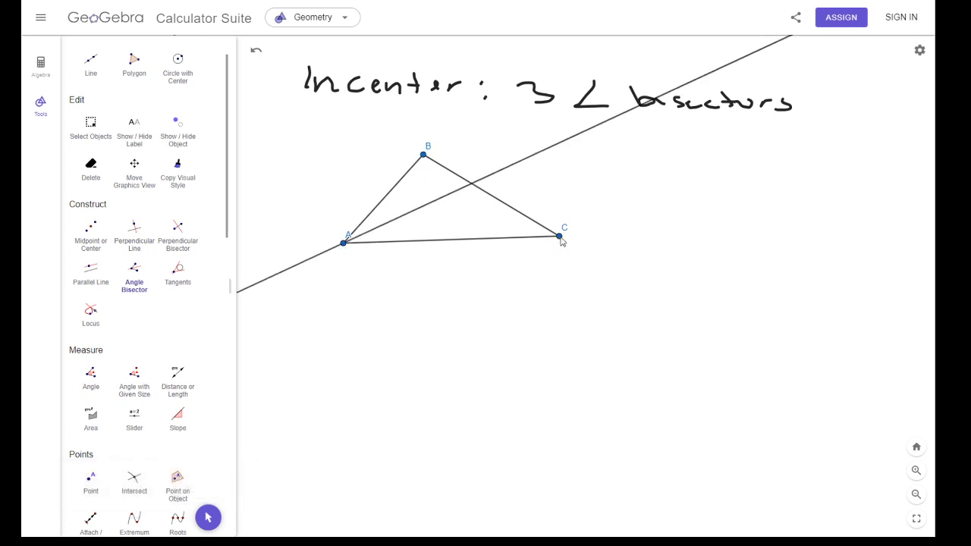
Mark the two halves of angle A as congruent with one handwritten arc in each, using the Pen tool
scroll(180, 372, down, 3)
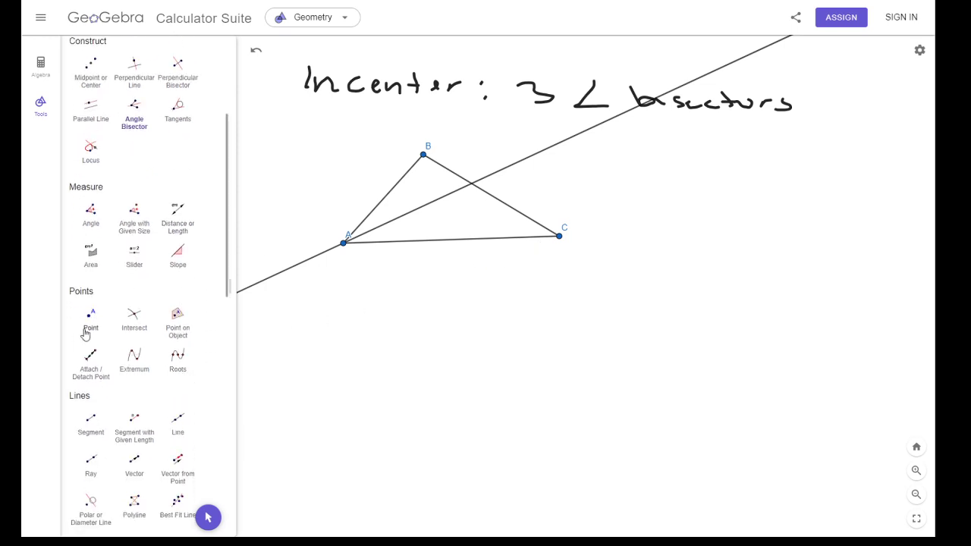
scroll(126, 338, down, 6)
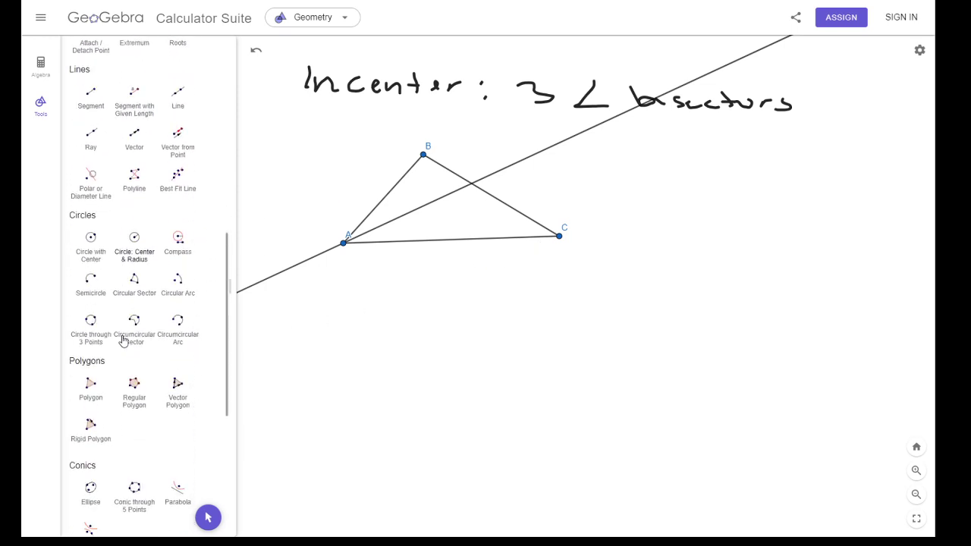
scroll(124, 341, down, 2)
click(91, 433)
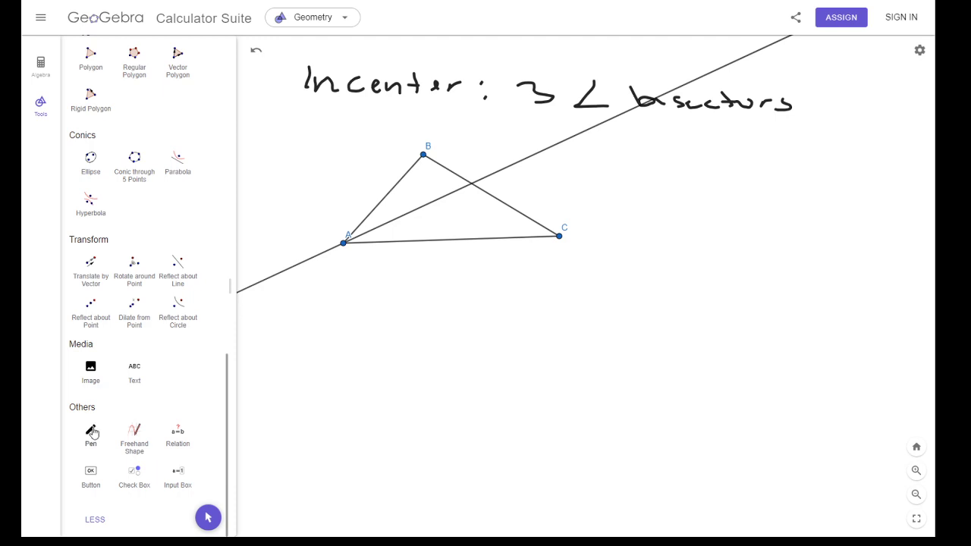
mouse_move(383, 228)
mouse_down()
mouse_move(393, 232)
mouse_move(380, 226)
mouse_up()
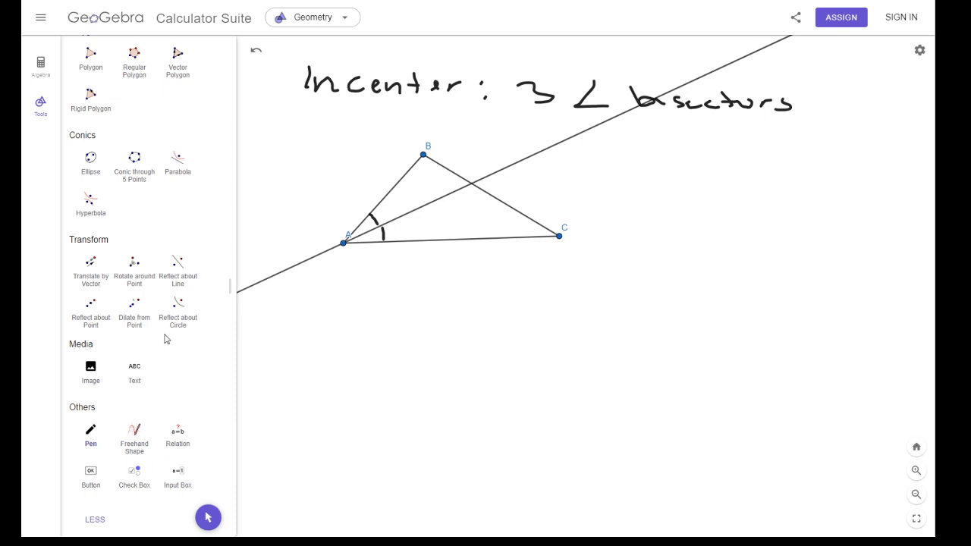
Construct the angle bisectors at vertices C and B with the Angle Bisector tool
scroll(171, 342, up, 5)
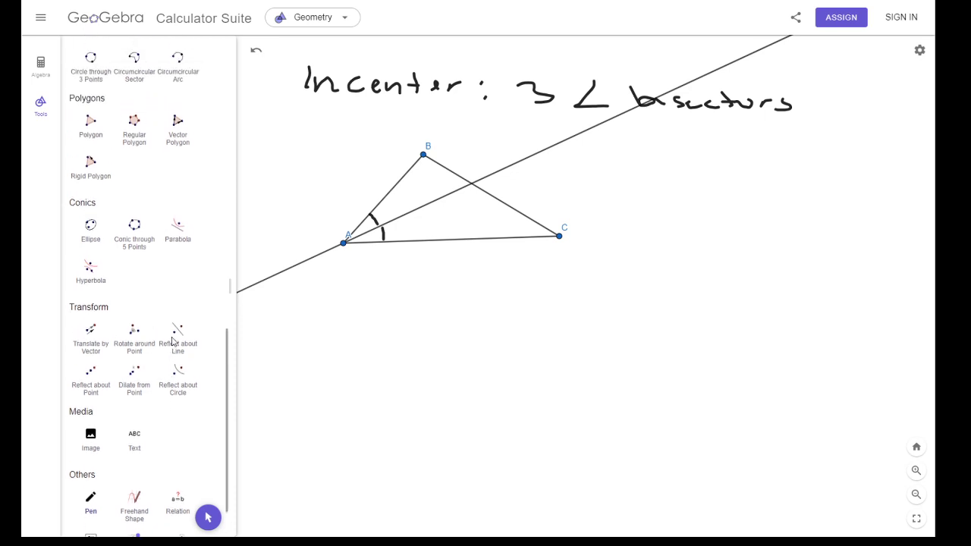
scroll(171, 341, up, 4)
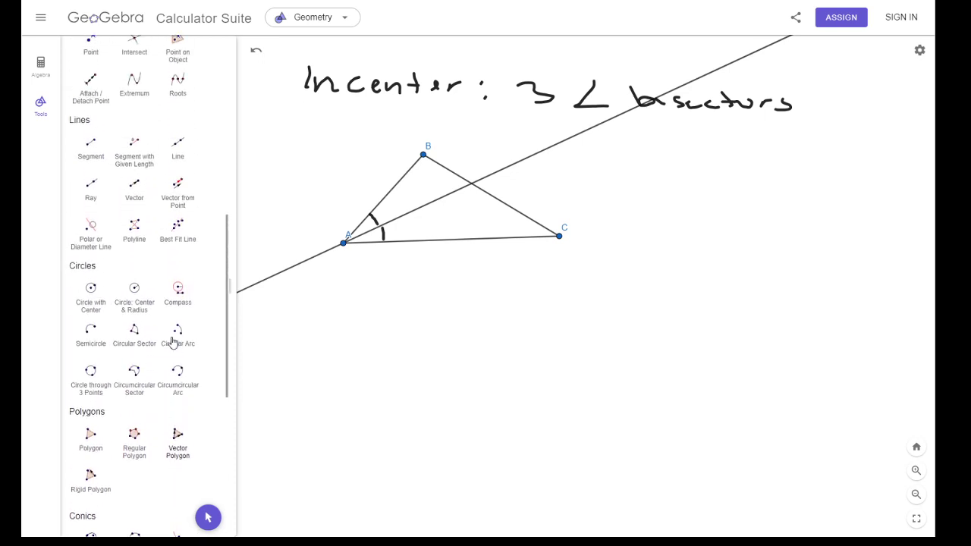
scroll(172, 341, up, 2)
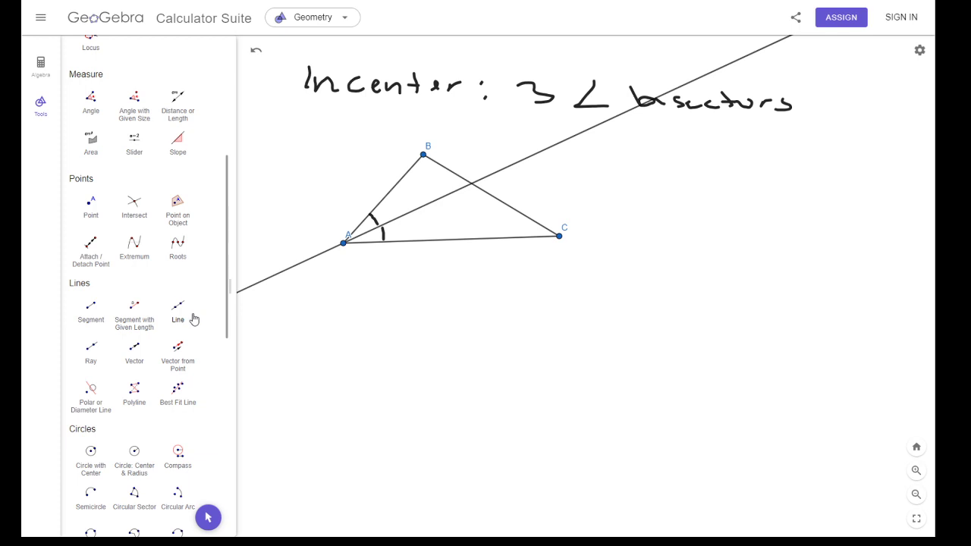
scroll(194, 318, up, 6)
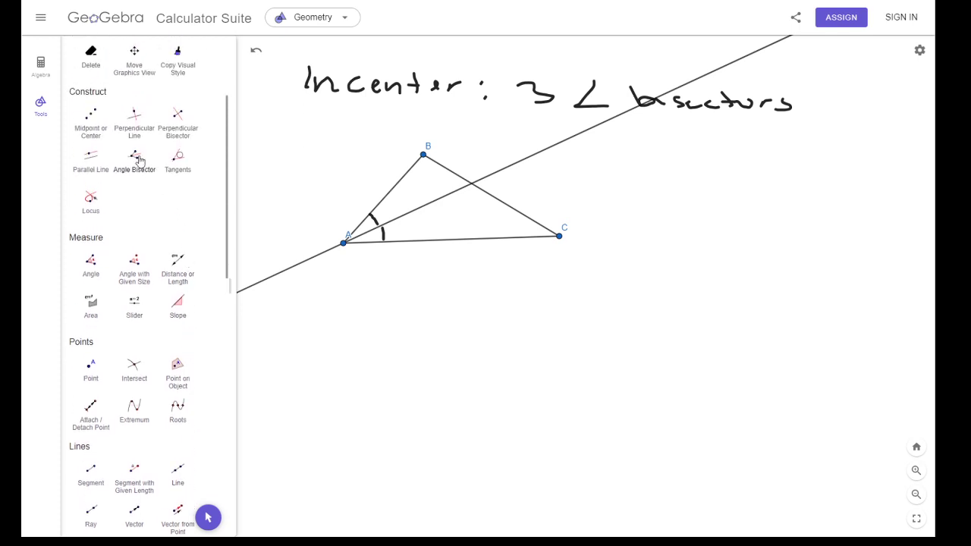
click(134, 161)
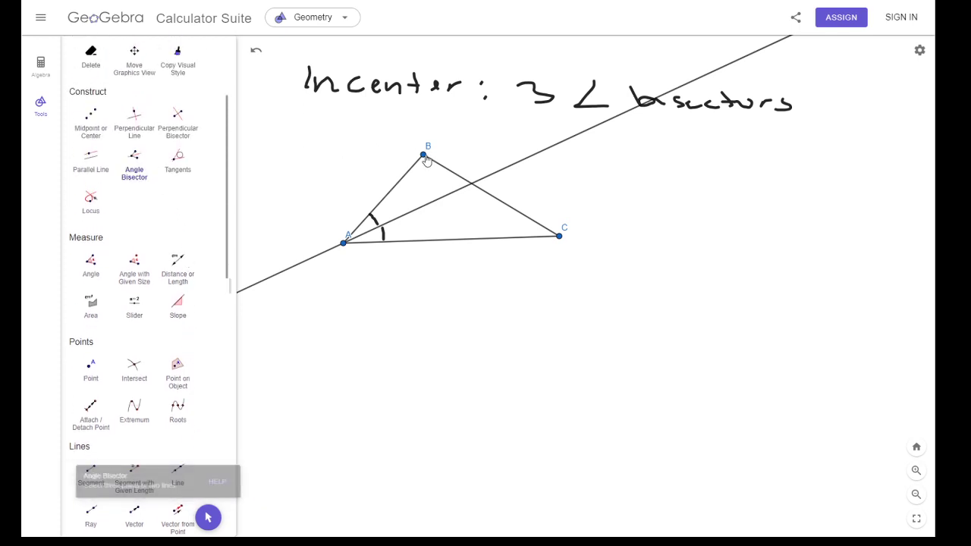
click(424, 156)
click(559, 237)
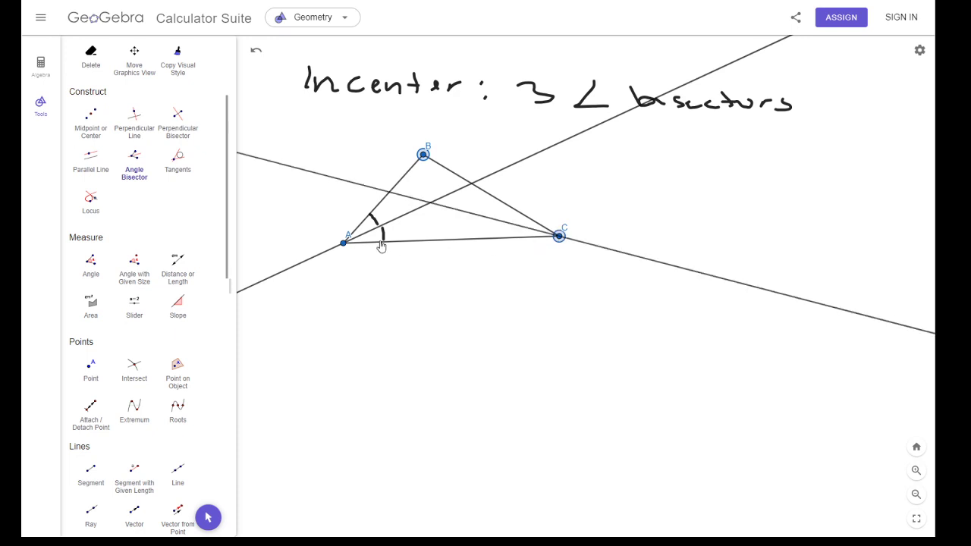
click(345, 246)
click(345, 244)
click(424, 156)
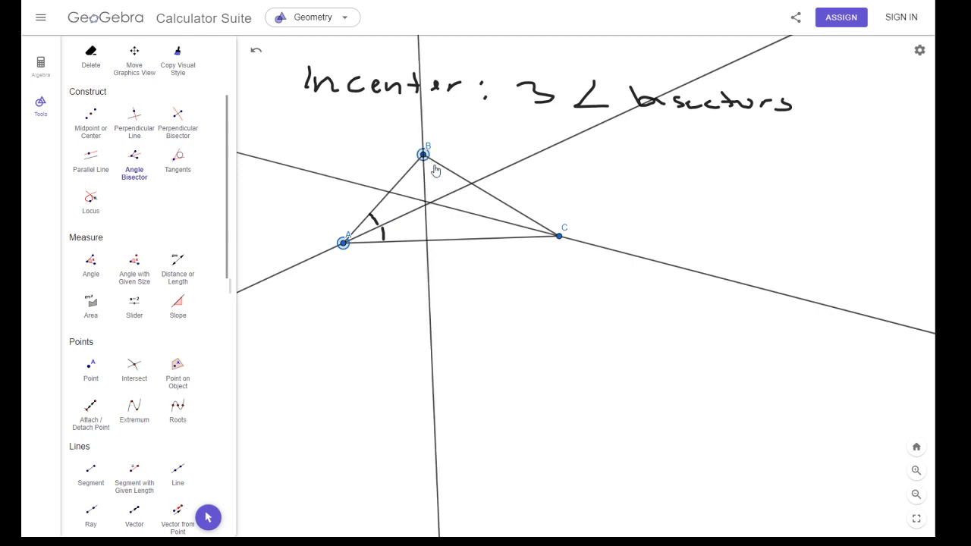
click(560, 238)
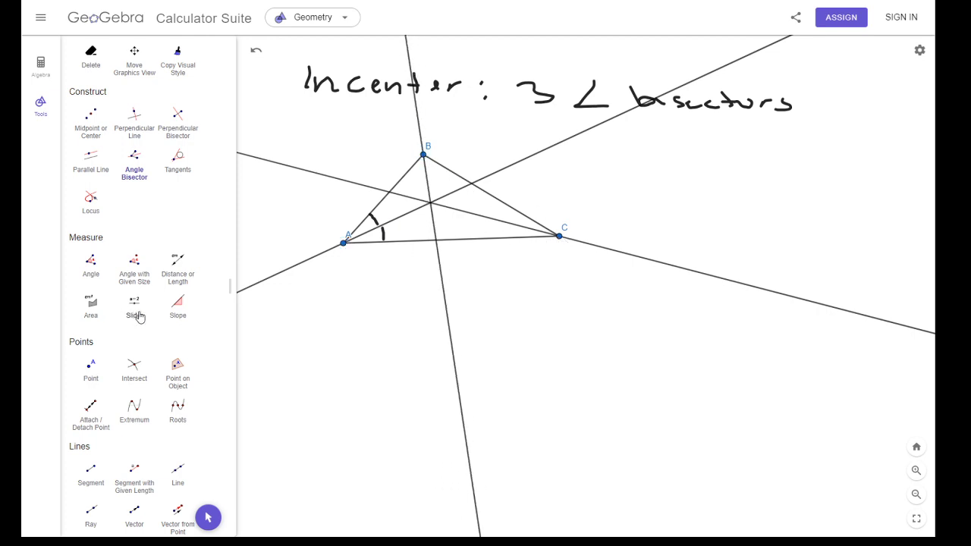
With the Pen tool, dot the bisectors' intersection and mark the congruent half-angles with two arcs each at B and three each at C
scroll(139, 318, down, 7)
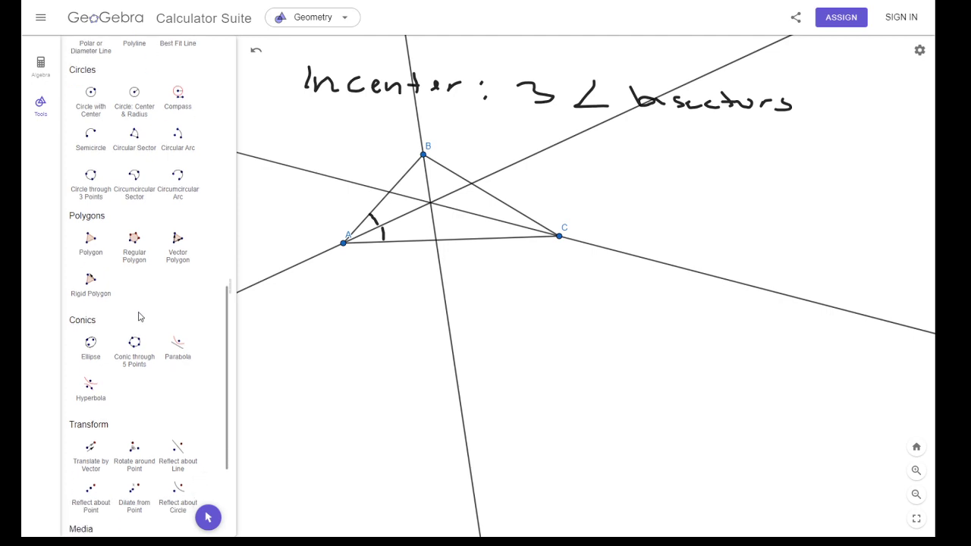
scroll(139, 317, down, 5)
click(90, 431)
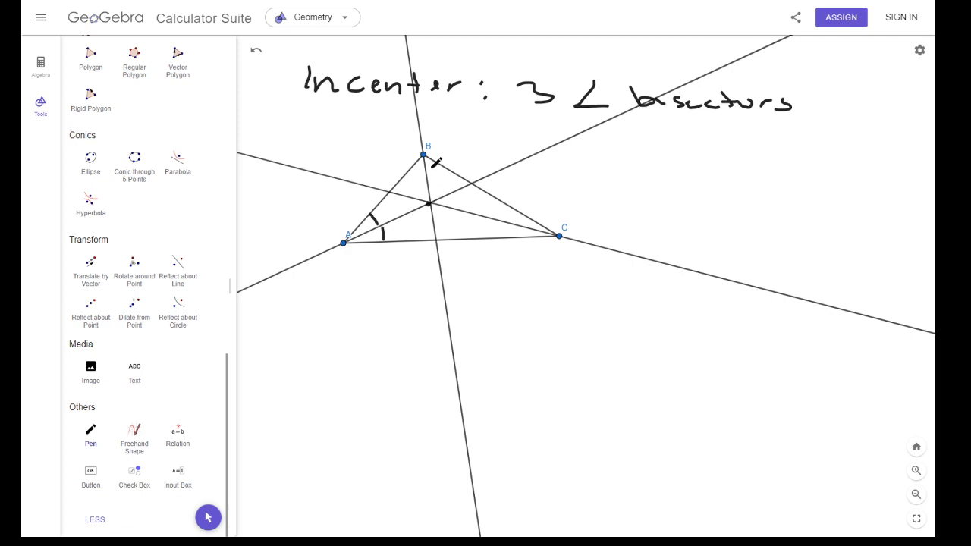
mouse_move(439, 162)
mouse_down()
mouse_move(429, 175)
mouse_move(410, 173)
mouse_move(425, 182)
mouse_up()
mouse_move(517, 216)
mouse_down()
mouse_move(524, 224)
mouse_move(509, 235)
mouse_move(523, 227)
mouse_move(510, 235)
mouse_up()
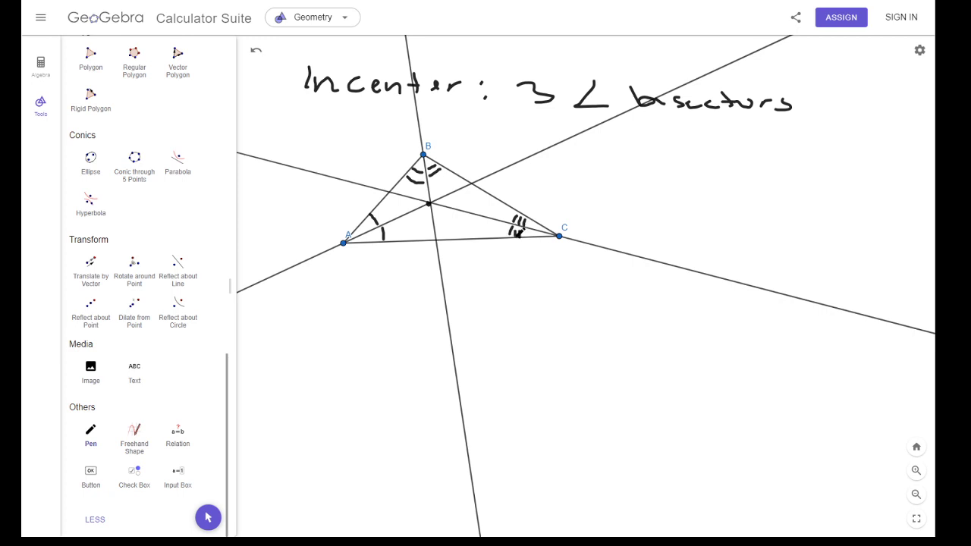
Draw the inscribed circle centered at the bisectors' intersection with the Circle with Center tool, sized to touch the triangle's sides
scroll(99, 281, up, 4)
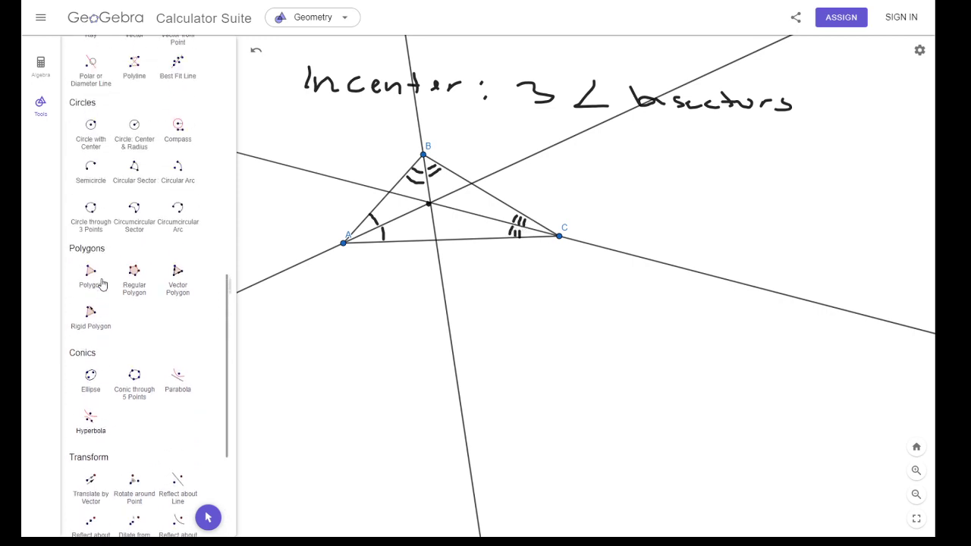
scroll(106, 236, up, 1)
click(92, 186)
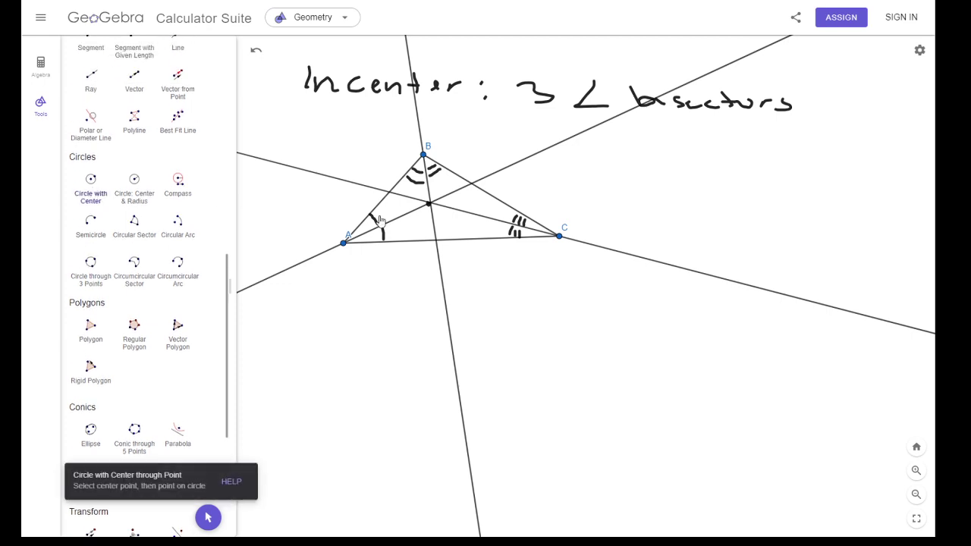
click(430, 204)
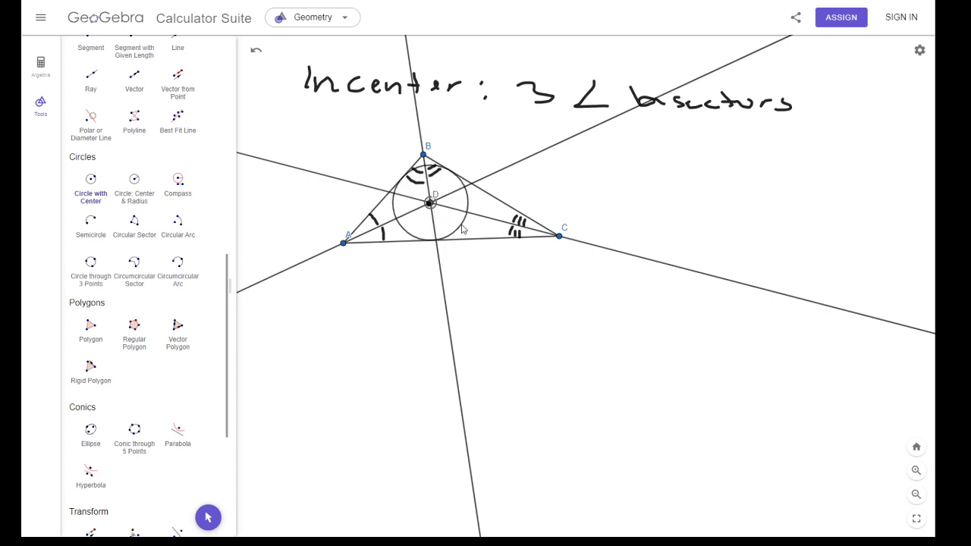
click(462, 225)
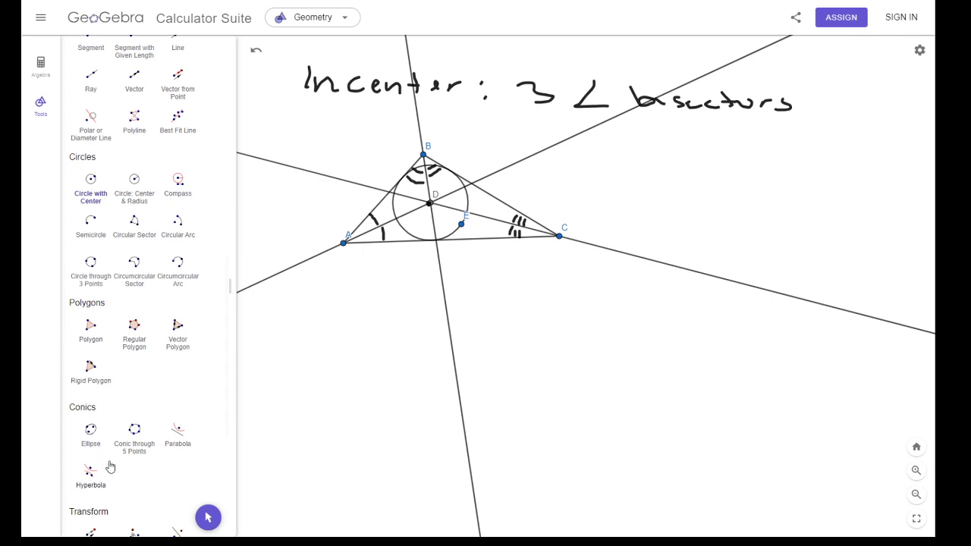
Sketch three radii from the incenter perpendicular to the sides with the Pen tool, adding right-angle marks and single congruence ticks
scroll(109, 462, down, 4)
click(91, 432)
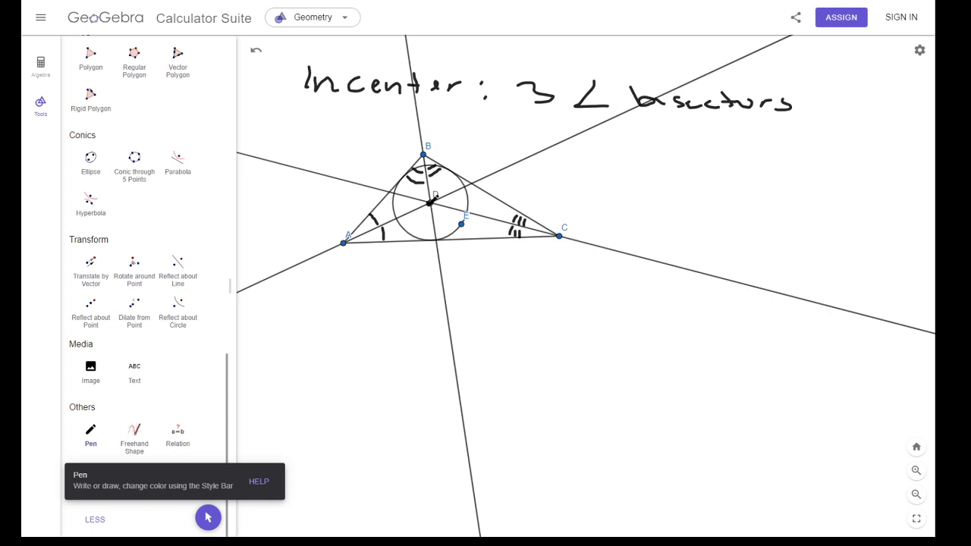
mouse_move(431, 203)
mouse_down()
mouse_move(460, 186)
mouse_move(448, 194)
mouse_move(460, 168)
mouse_move(453, 186)
mouse_move(461, 183)
mouse_up()
key(ctrl+z)
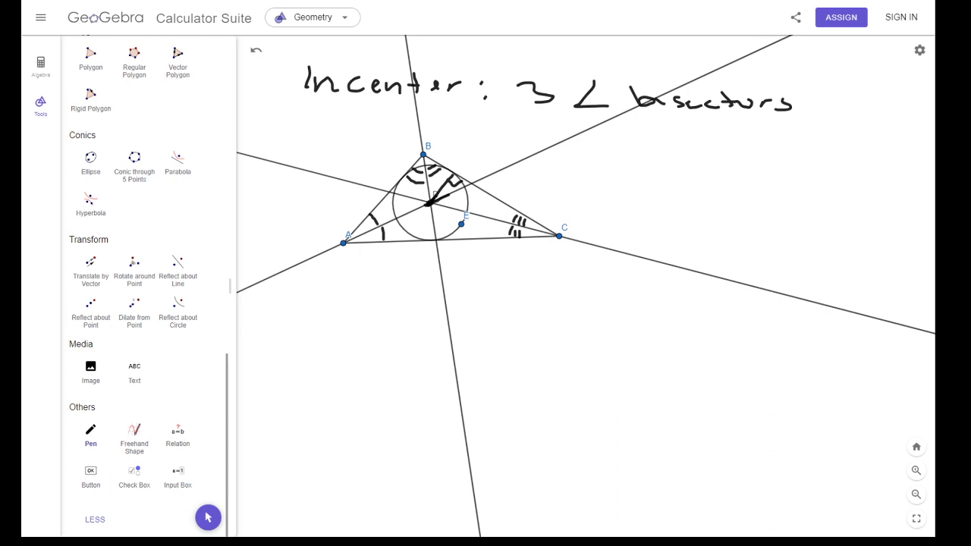
mouse_move(429, 202)
mouse_down()
mouse_move(426, 240)
mouse_move(435, 225)
mouse_up()
drag(429, 202, 408, 174)
mouse_move(401, 182)
mouse_down()
mouse_move(444, 179)
mouse_move(432, 225)
mouse_up()
drag(457, 240, 465, 233)
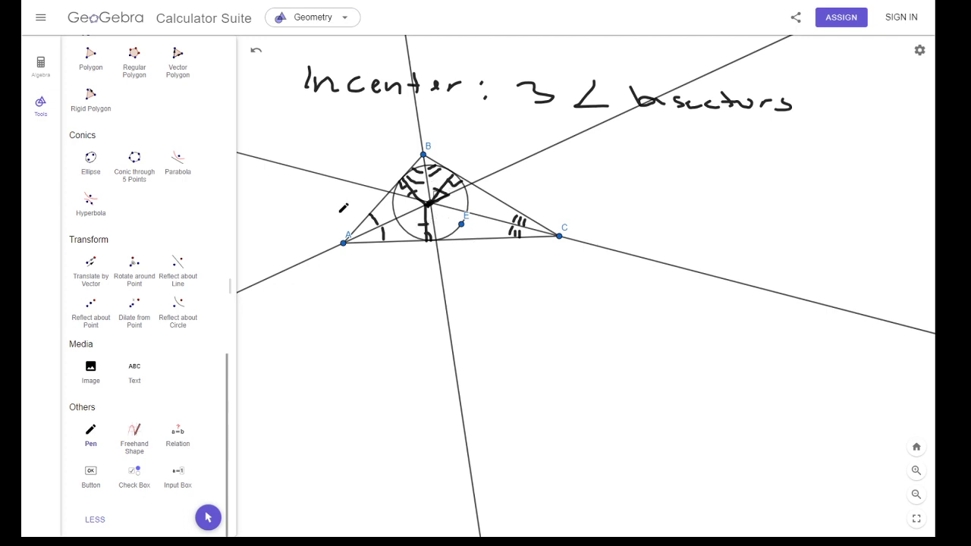
Select the whole incenter construction and its handwritten title and delete everything to clear the canvas
scroll(161, 211, up, 10)
scroll(163, 213, up, 4)
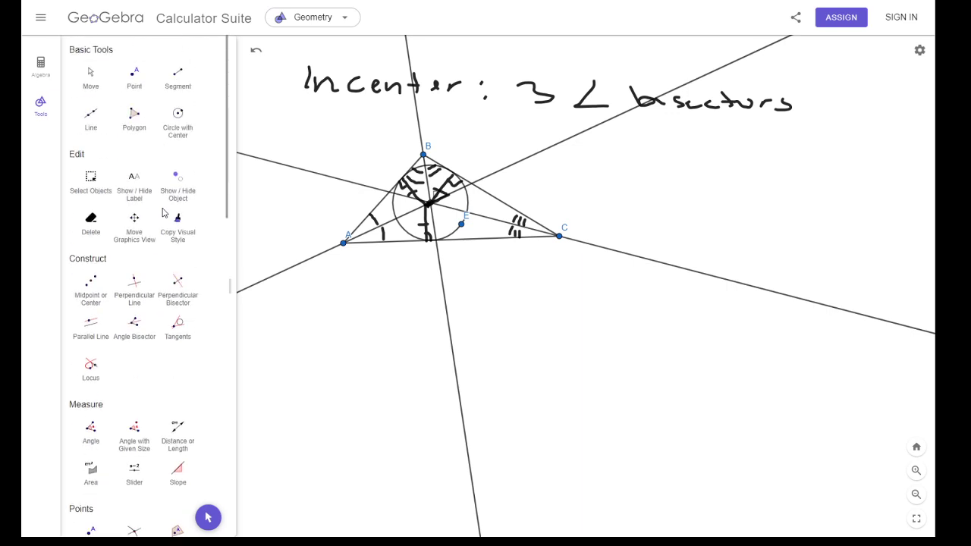
click(89, 180)
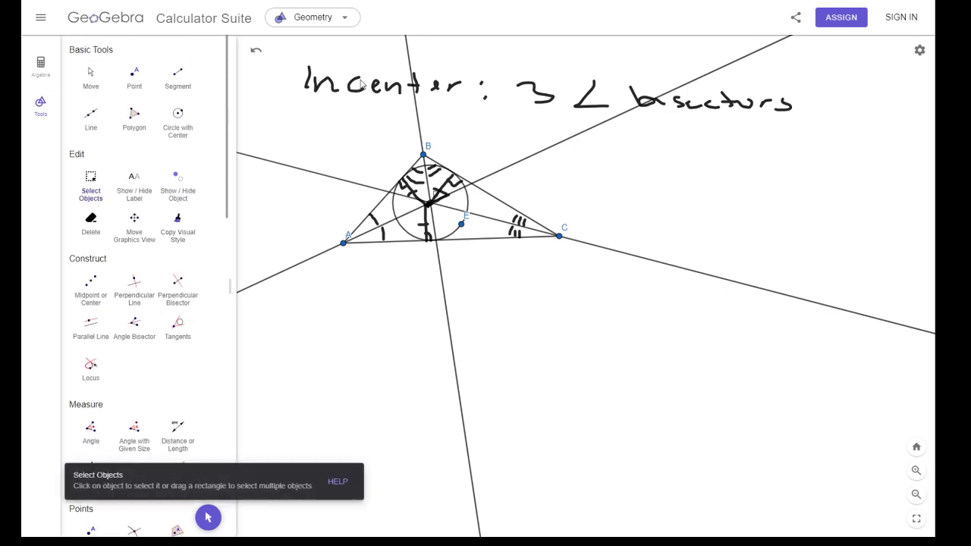
drag(281, 56, 686, 308)
key(Delete)
mouse_move(468, 63)
mouse_down()
mouse_move(482, 101)
mouse_move(815, 134)
mouse_up()
key(Delete)
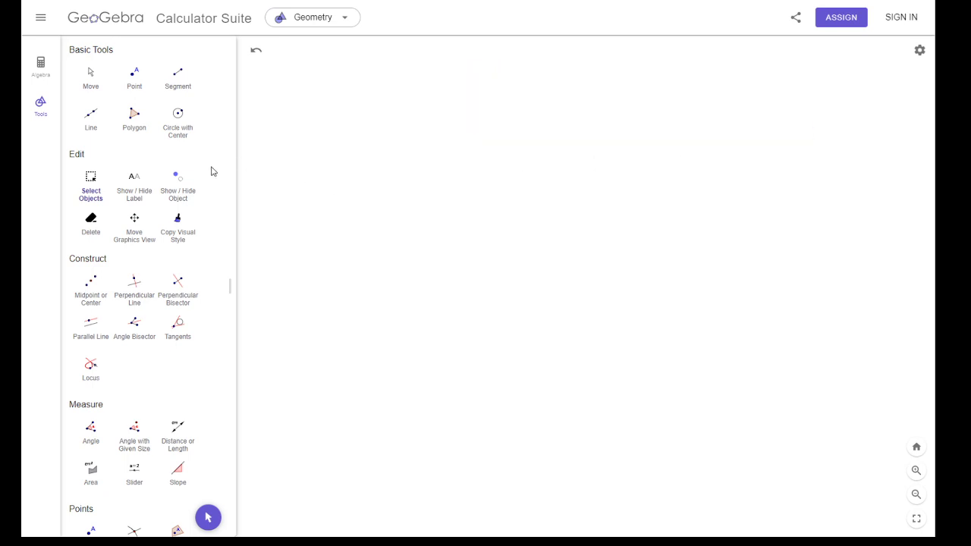
Place three new points A, B and C as triangle vertices, with B above and between A and C
click(134, 78)
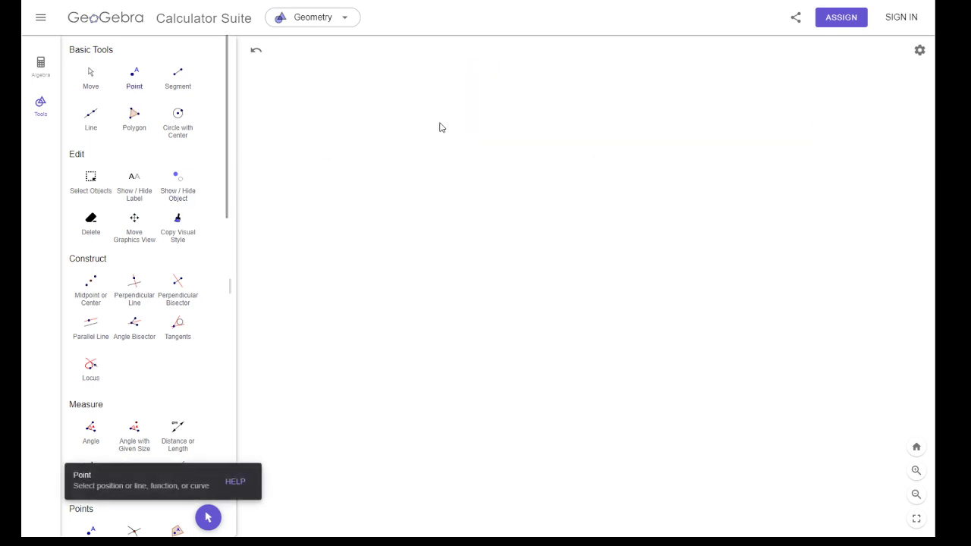
click(324, 218)
click(461, 123)
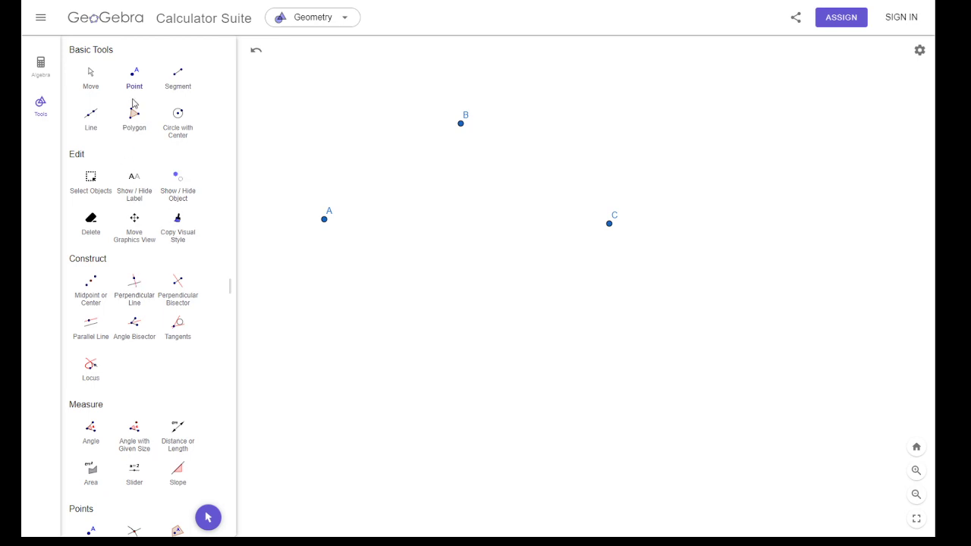
Connect the new points with segments AB, BC and CA to form a wide triangle
click(178, 83)
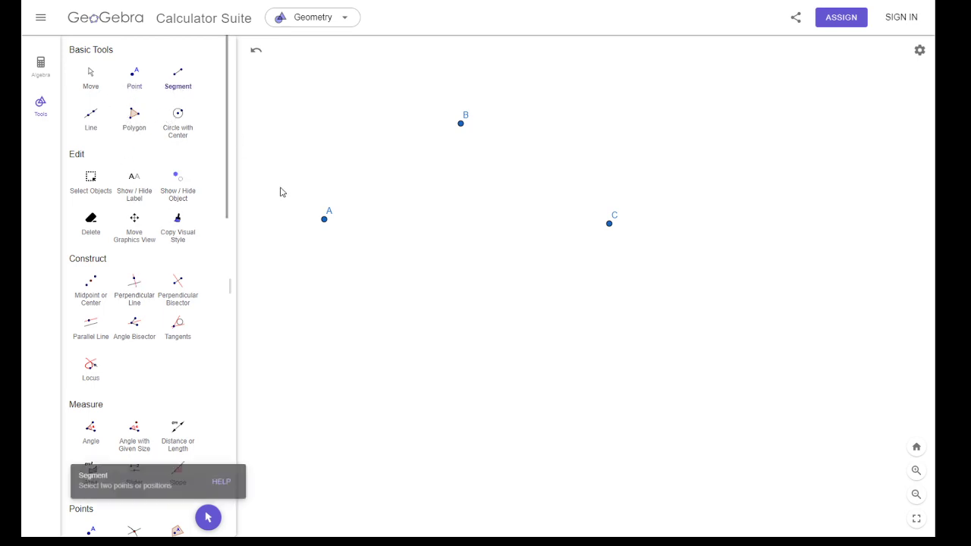
click(333, 216)
click(460, 123)
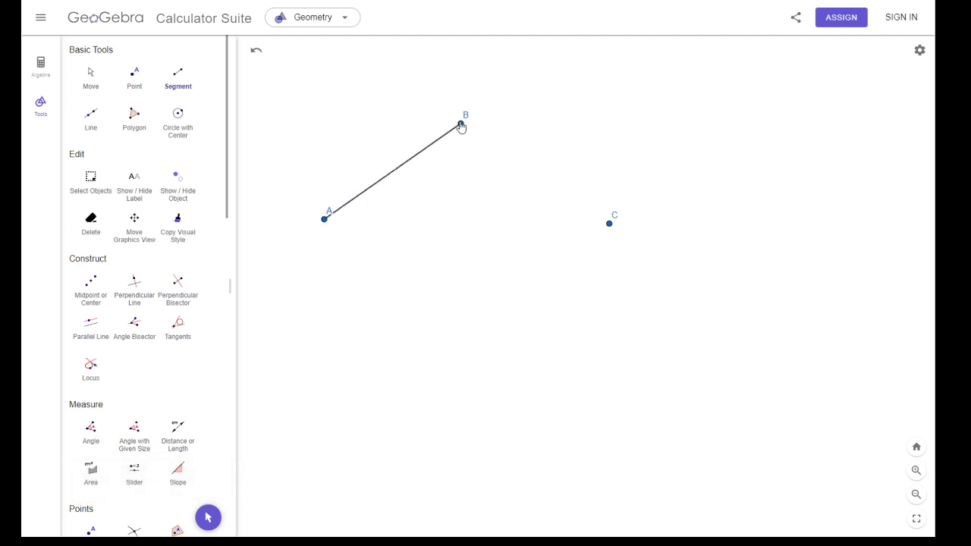
click(459, 123)
click(609, 224)
click(608, 224)
click(324, 220)
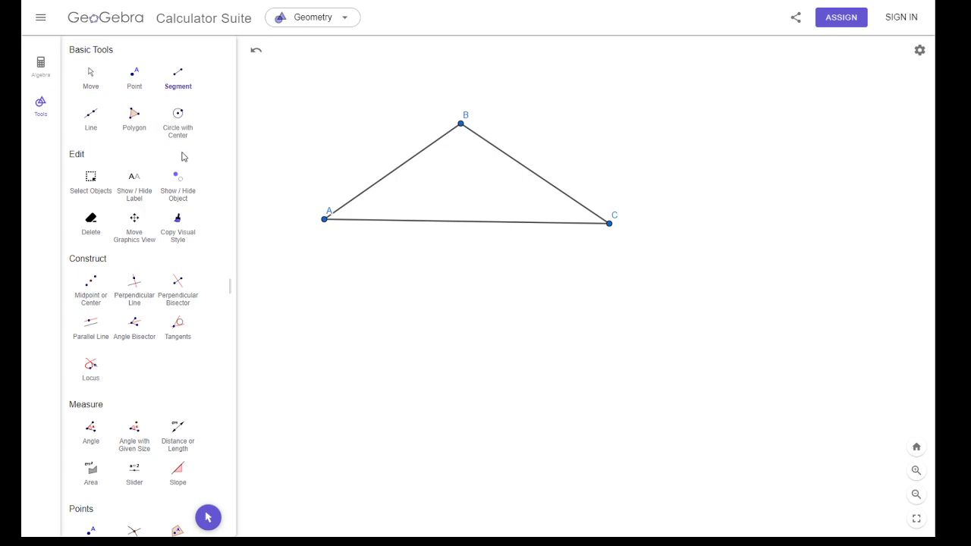
Construct the midpoints of sides AB, AC and BC with the Midpoint or Center tool
click(88, 293)
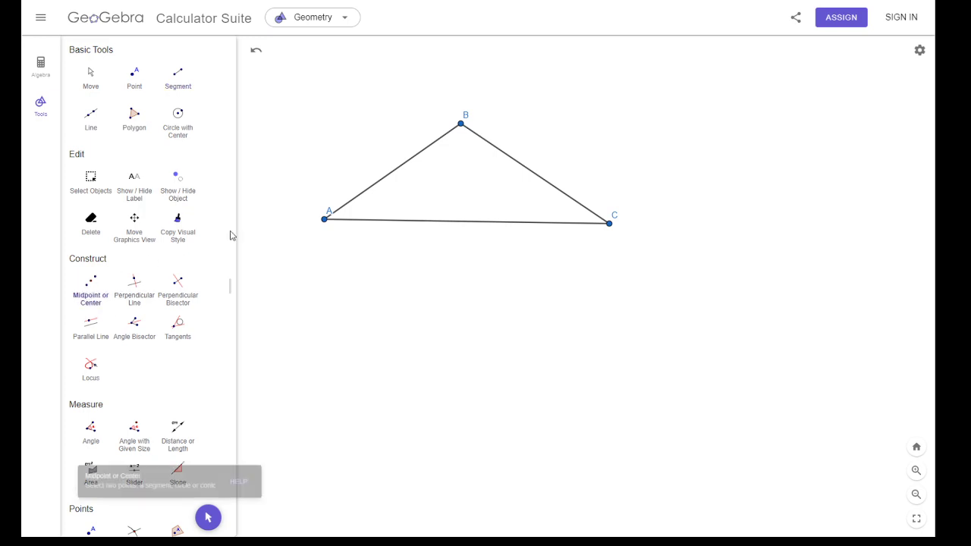
click(325, 221)
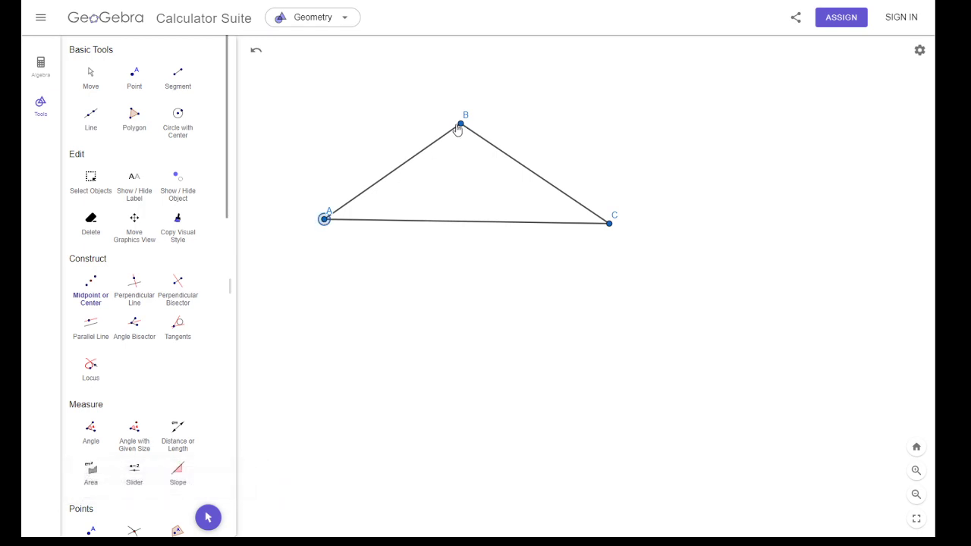
click(462, 124)
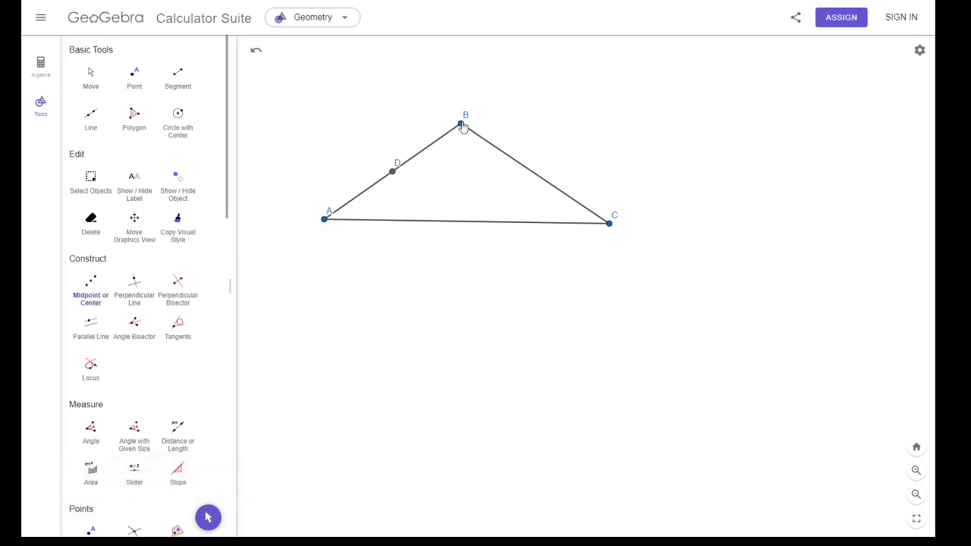
click(324, 220)
click(610, 224)
click(461, 124)
click(609, 225)
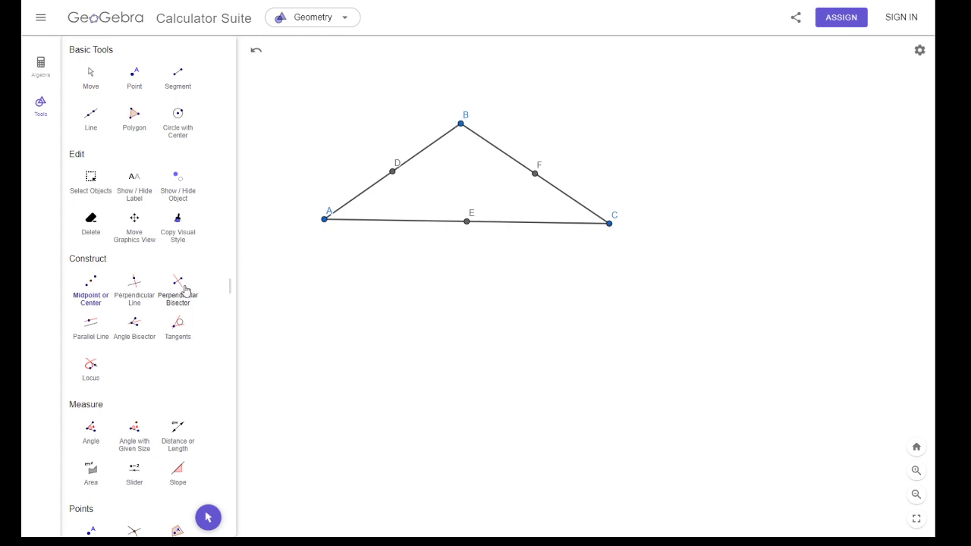
Draw the three medians as segments from A to F, B to E and C to D
click(177, 79)
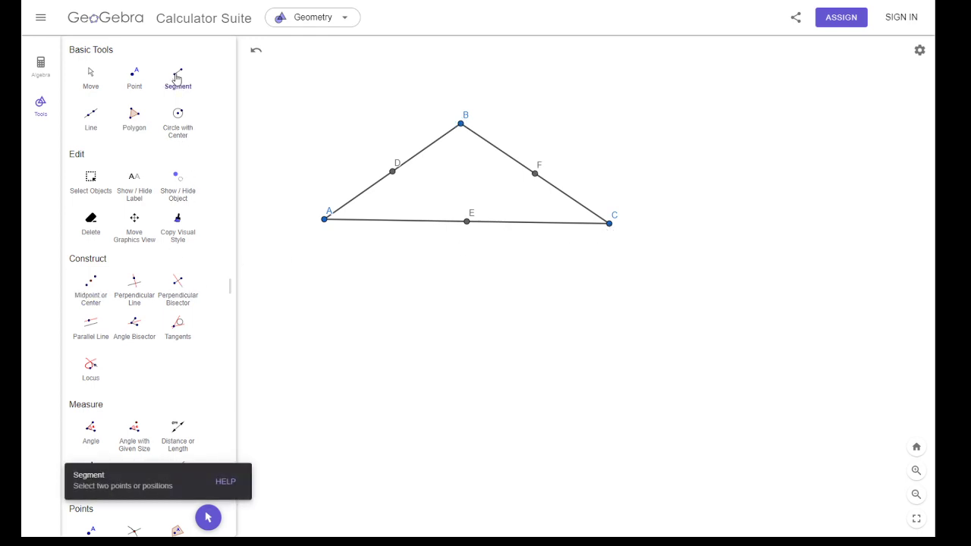
click(324, 220)
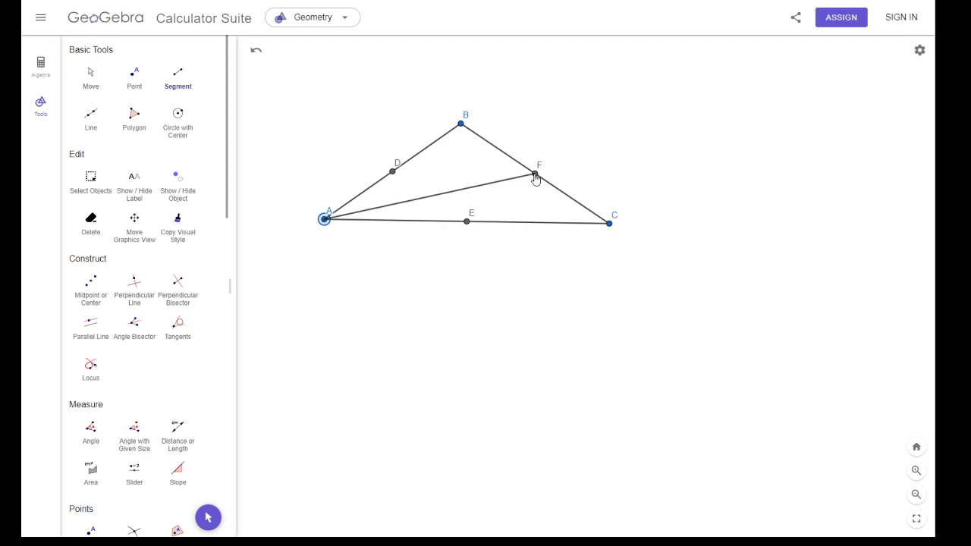
click(535, 175)
click(461, 125)
click(467, 221)
click(609, 223)
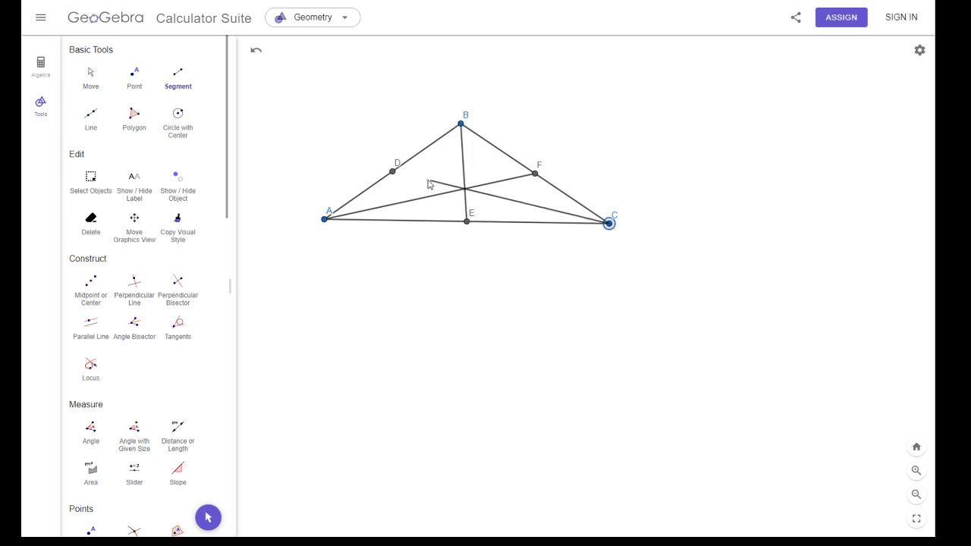
click(393, 174)
Mark the medians' intersection with a handwritten dot and a small handwritten label beside it, using the Pen tool
scroll(167, 265, down, 10)
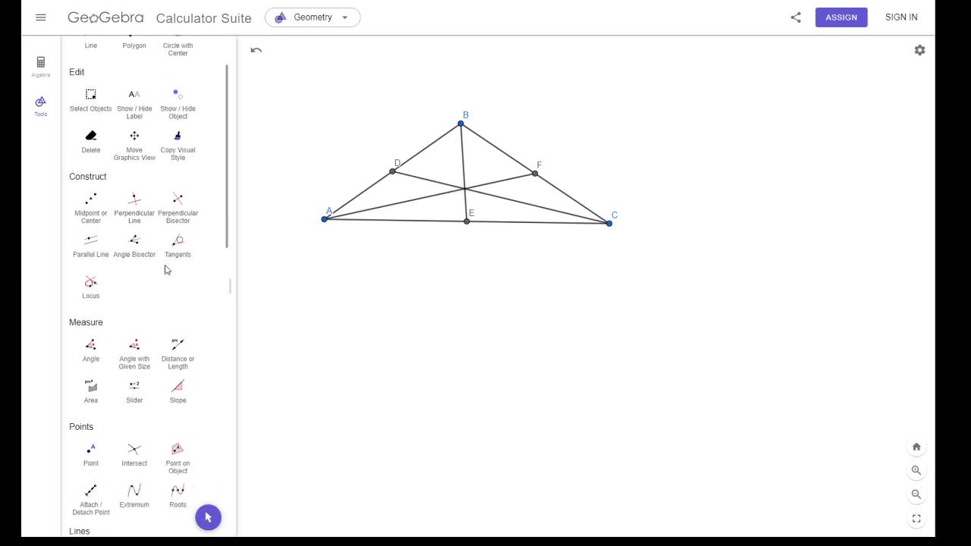
scroll(125, 247, down, 4)
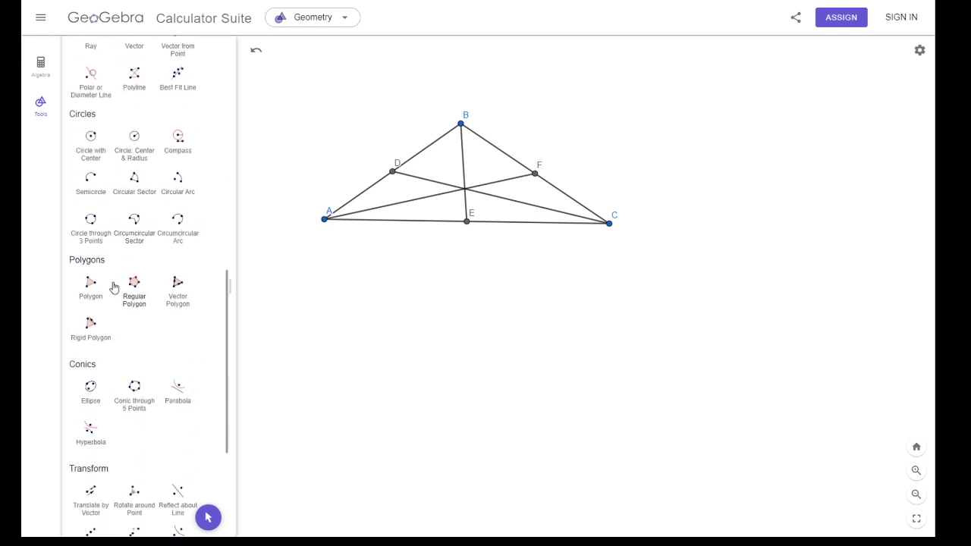
scroll(129, 323, down, 3)
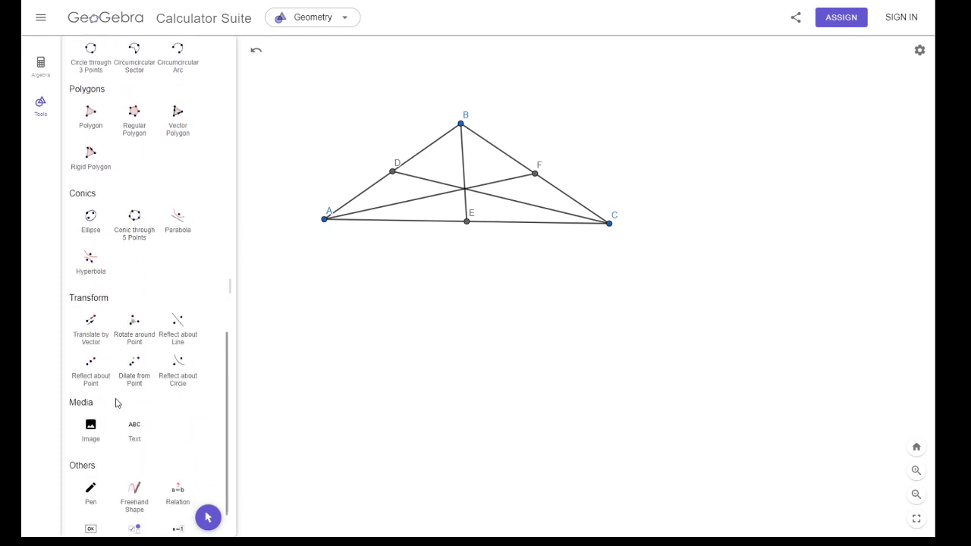
scroll(112, 406, down, 2)
click(91, 434)
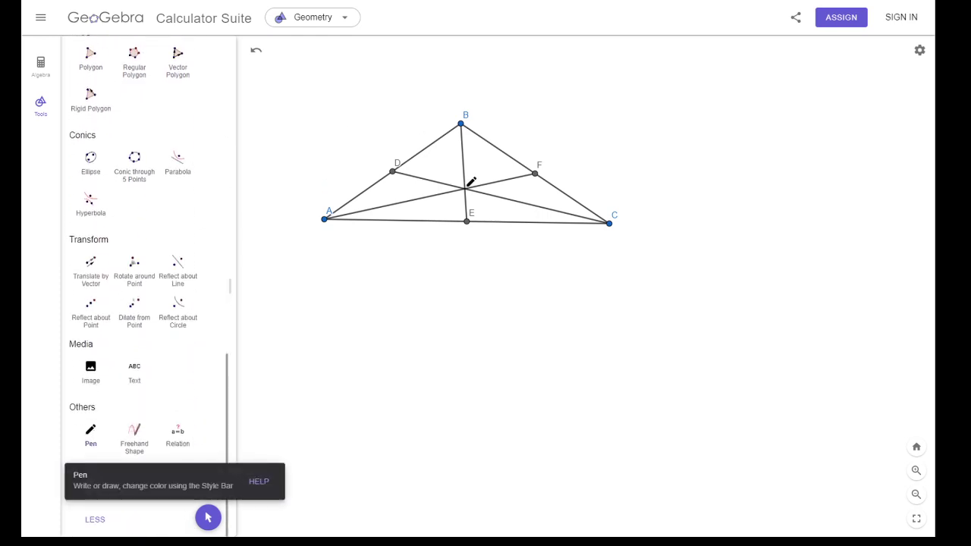
drag(463, 189, 469, 182)
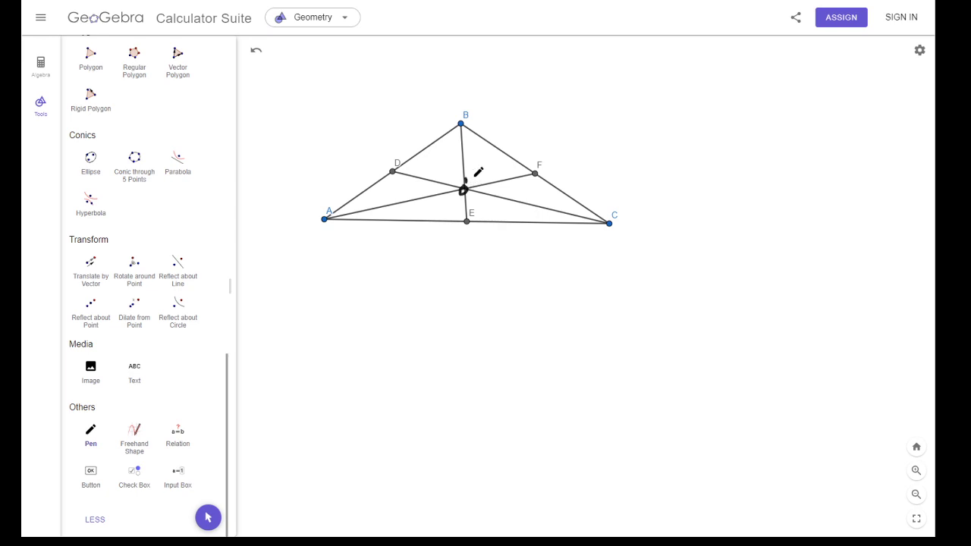
drag(475, 176, 473, 182)
Change the color of median BE to red and deselect it
scroll(175, 159, up, 10)
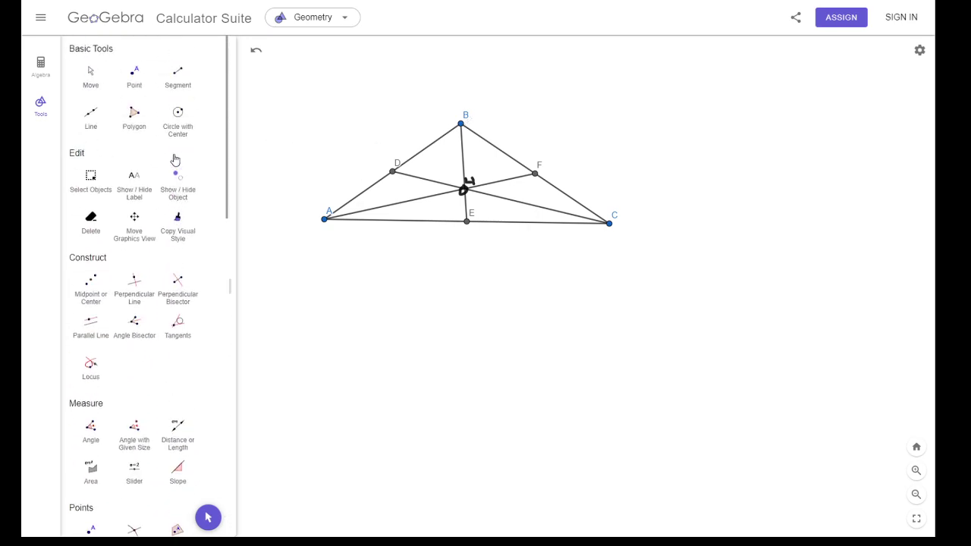
click(91, 76)
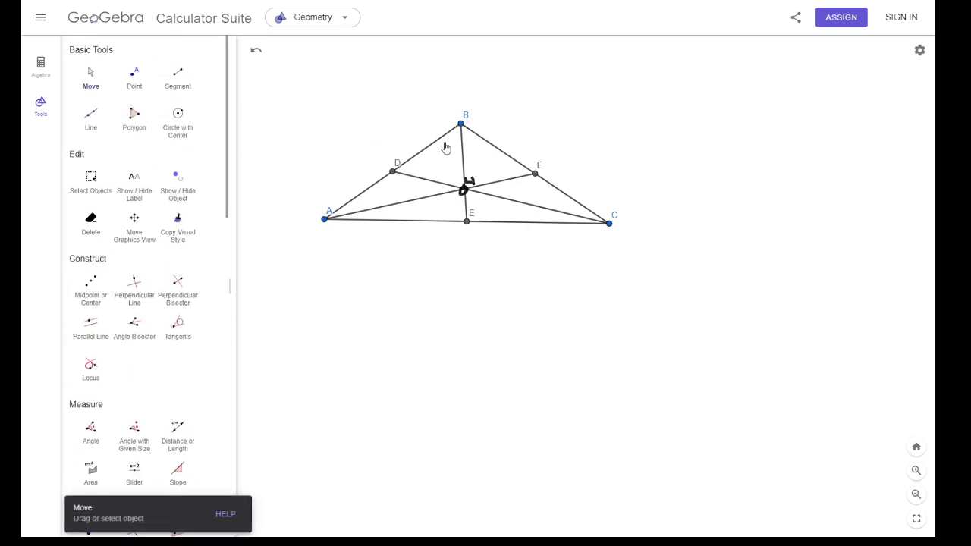
click(464, 159)
click(488, 106)
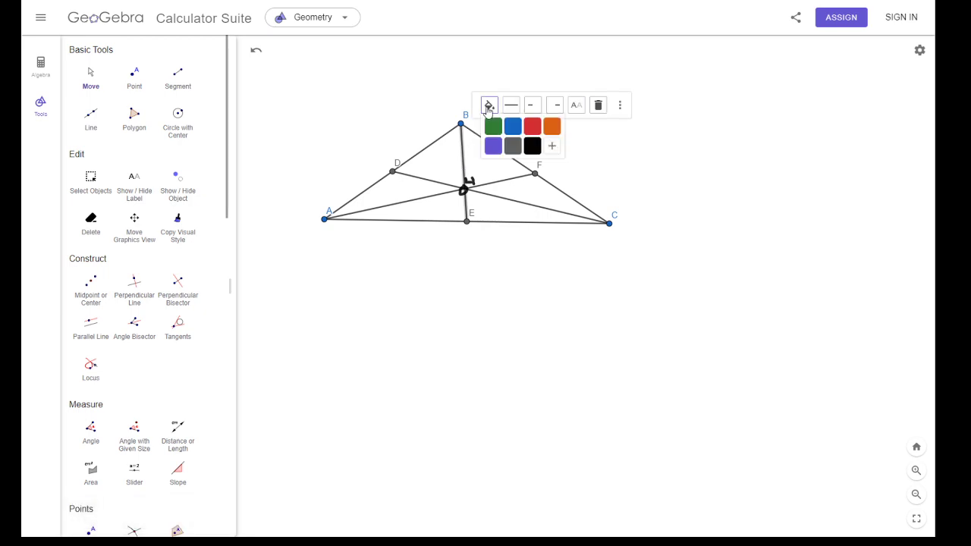
click(532, 126)
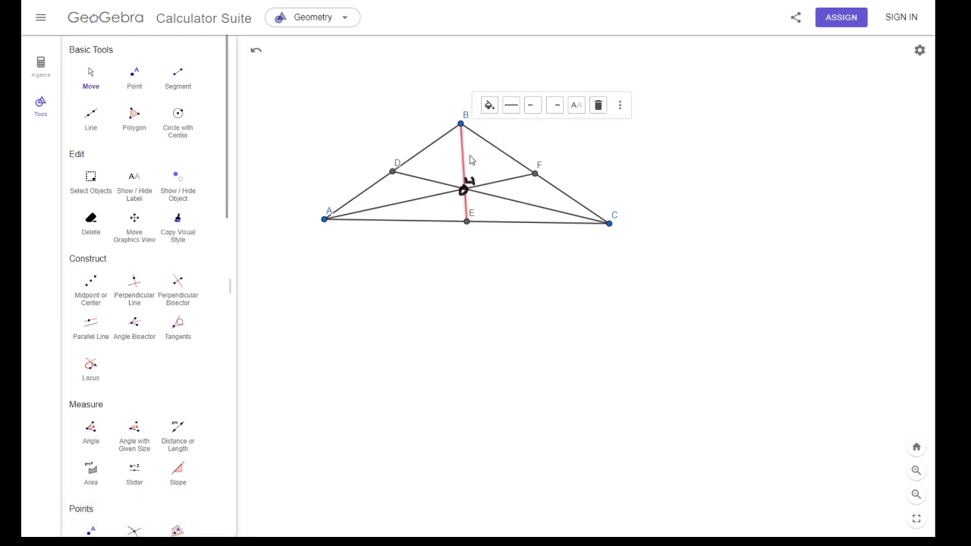
click(592, 154)
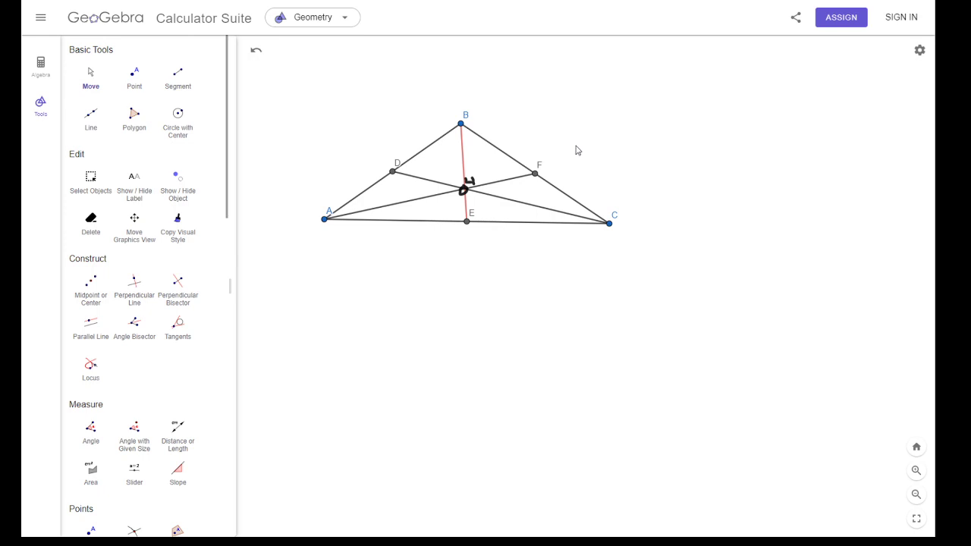
Handwrite the centroid relation BH = 2/3 BE beside the triangle with the Pen tool
scroll(149, 247, down, 12)
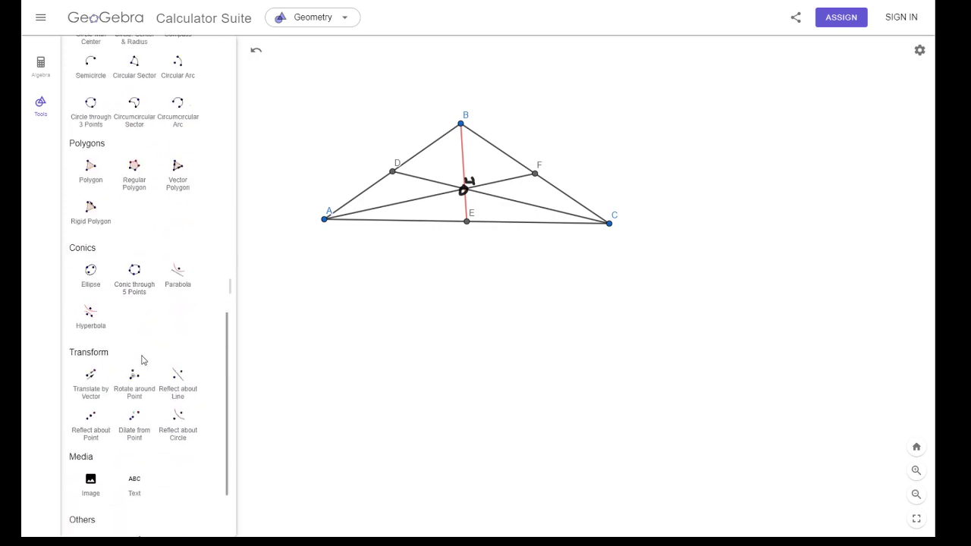
click(91, 439)
mouse_move(574, 89)
mouse_down()
mouse_move(576, 114)
mouse_move(589, 97)
mouse_move(578, 117)
mouse_move(592, 91)
mouse_move(590, 120)
mouse_up()
mouse_move(597, 87)
mouse_down()
mouse_move(599, 121)
mouse_move(599, 105)
mouse_up()
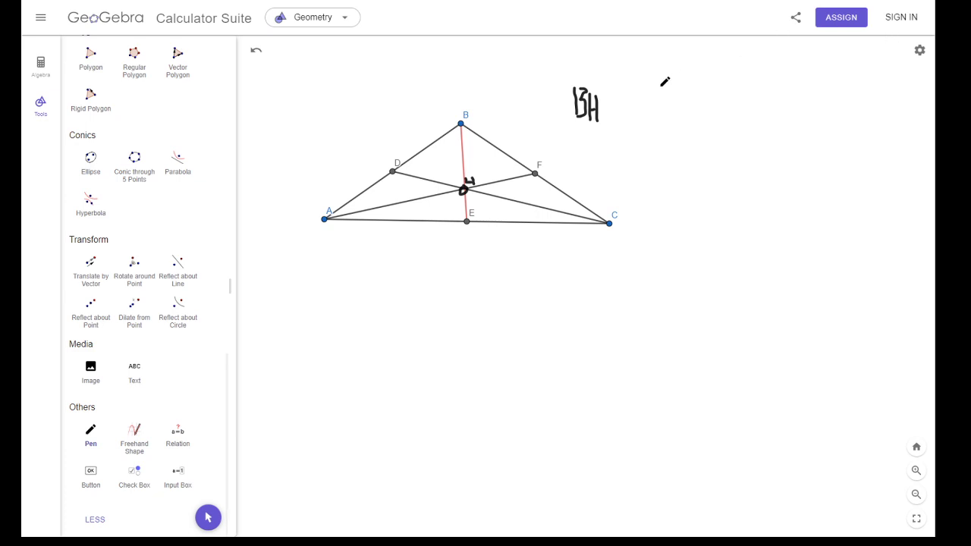
drag(604, 107, 665, 117)
mouse_move(634, 123)
mouse_down()
mouse_move(675, 119)
mouse_move(657, 141)
mouse_up()
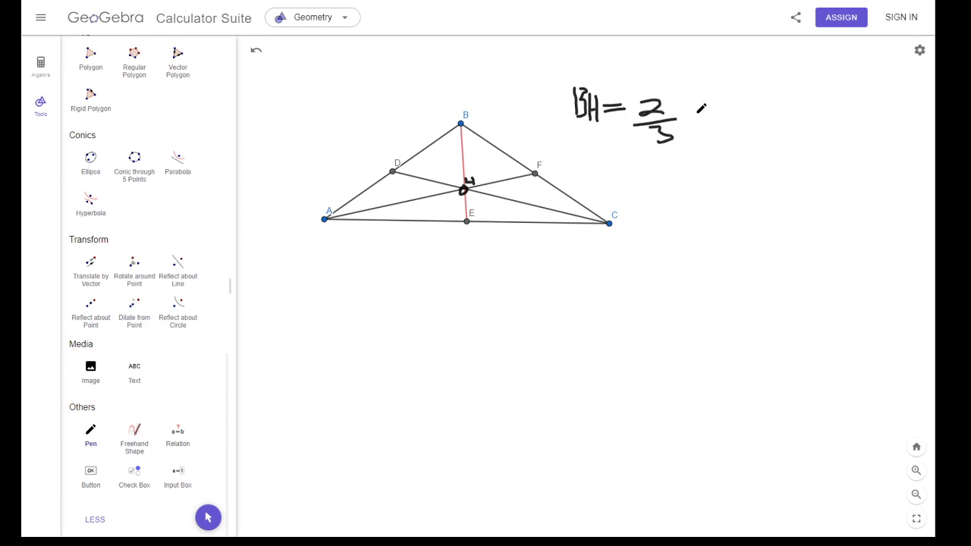
mouse_move(684, 110)
mouse_down()
mouse_move(728, 115)
mouse_move(741, 102)
mouse_up()
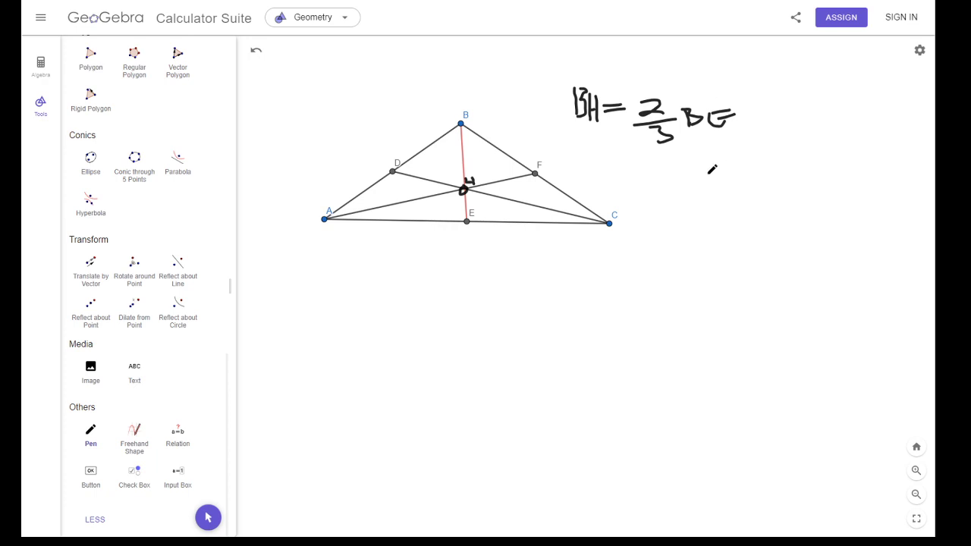
Handwrite the example BE = 15 below the formula and label the median's upper part 10 and lower part 5
mouse_move(687, 176)
mouse_down()
mouse_move(702, 196)
mouse_move(740, 198)
mouse_up()
mouse_move(757, 177)
mouse_down()
mouse_move(751, 194)
mouse_move(781, 182)
mouse_up()
drag(789, 176, 813, 174)
drag(794, 189, 844, 192)
mouse_move(872, 162)
mouse_down()
mouse_move(855, 171)
mouse_move(857, 191)
mouse_up()
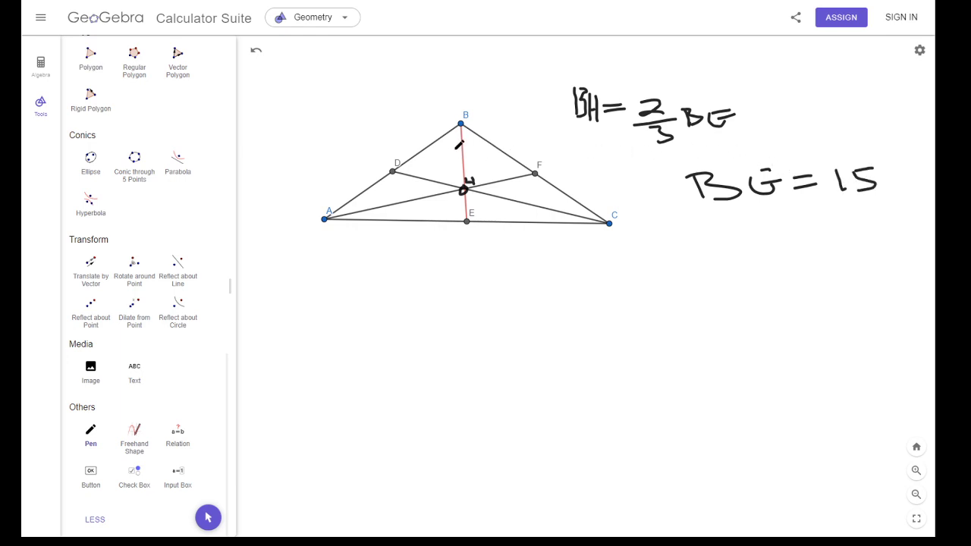
mouse_move(452, 150)
mouse_down()
mouse_move(453, 166)
mouse_move(462, 152)
mouse_up()
drag(467, 195, 453, 217)
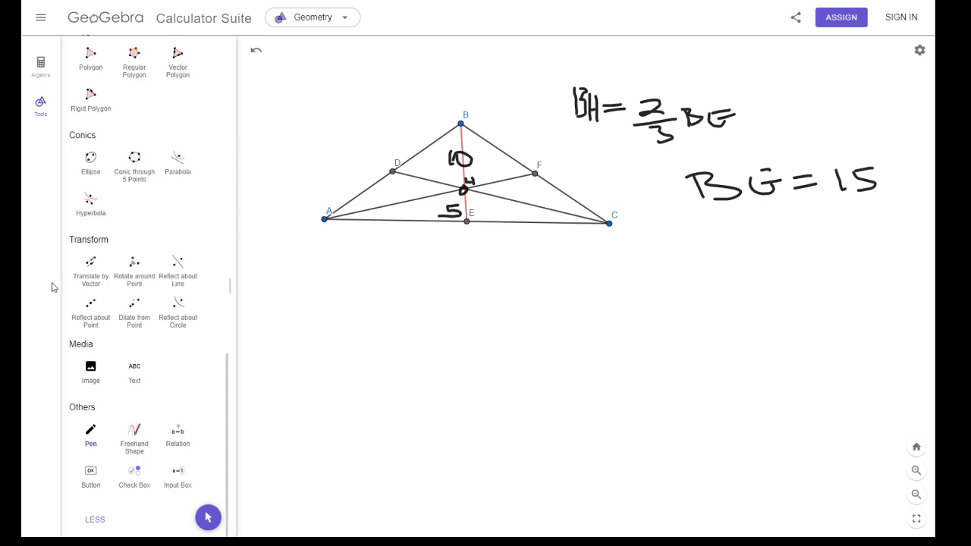
Place three points on an empty canvas as the vertices of a new triangle, with the second above the other two
scroll(172, 193, up, 3)
scroll(172, 193, up, 20)
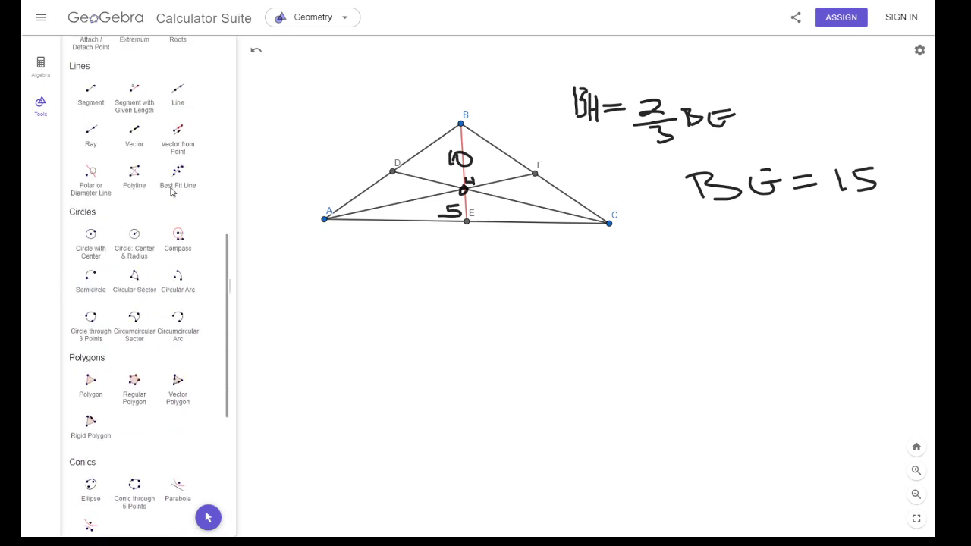
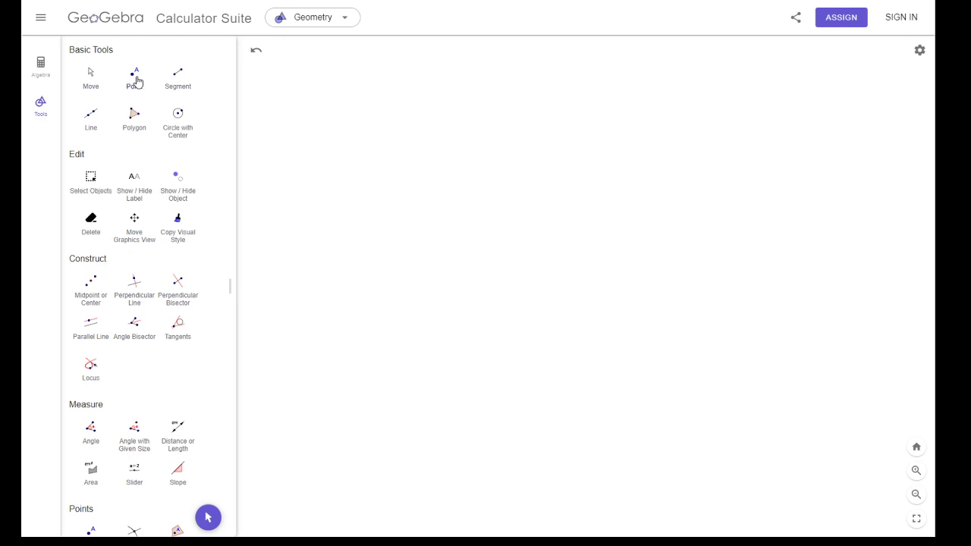
click(332, 202)
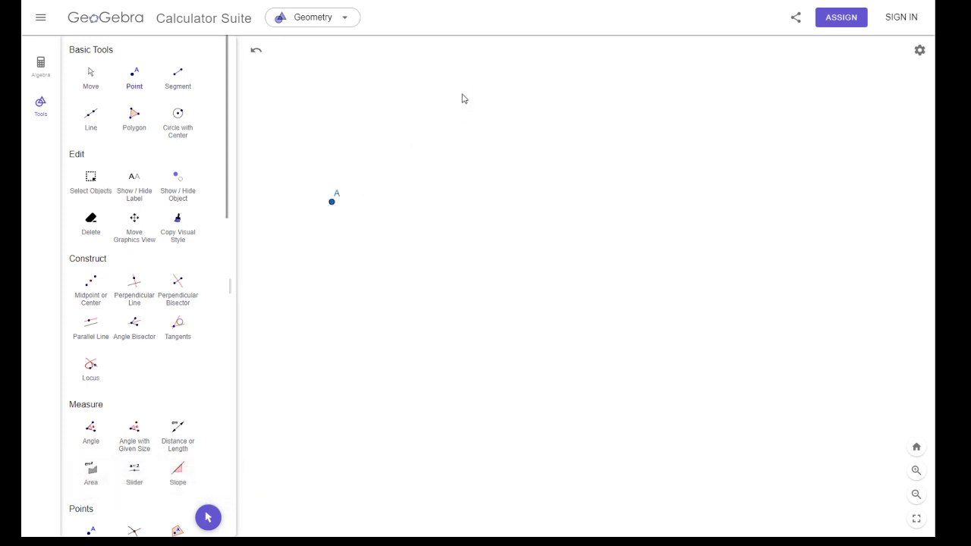
click(462, 94)
click(592, 208)
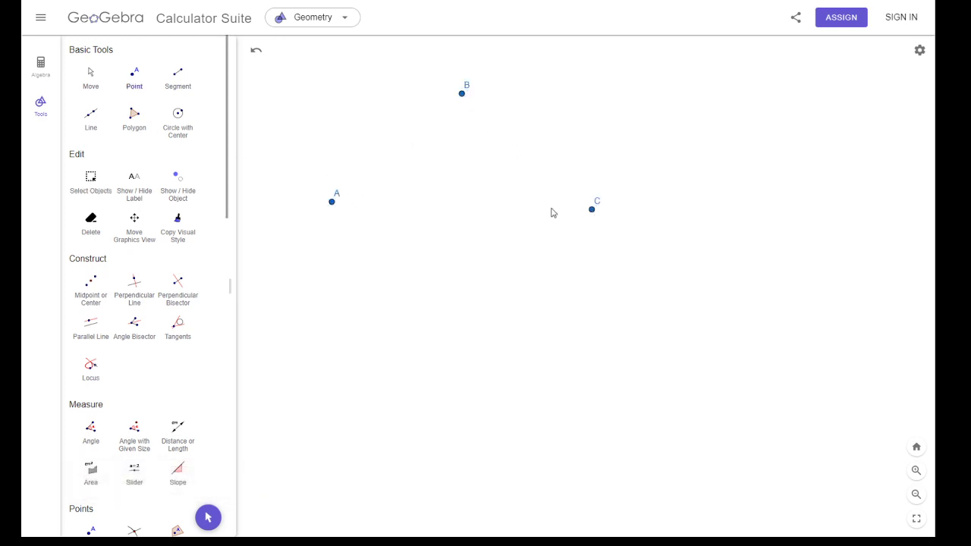
Connect the three points with segments AB, BC and AC to form the triangle
click(179, 82)
click(331, 202)
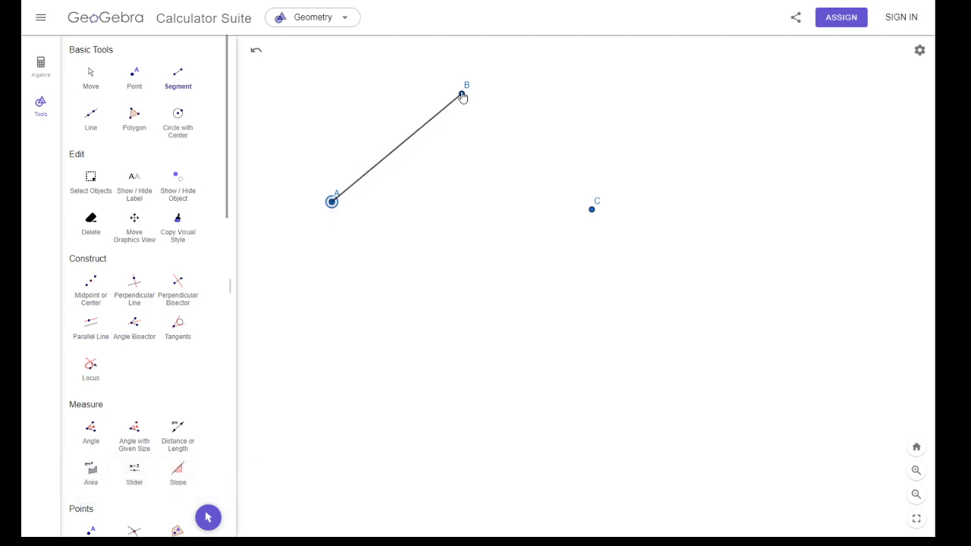
click(461, 94)
click(461, 94)
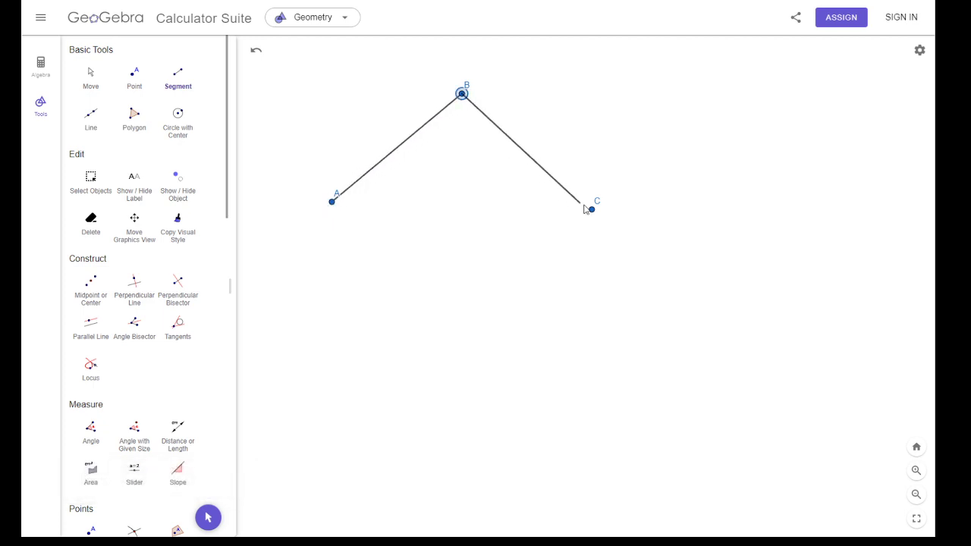
click(592, 209)
click(332, 202)
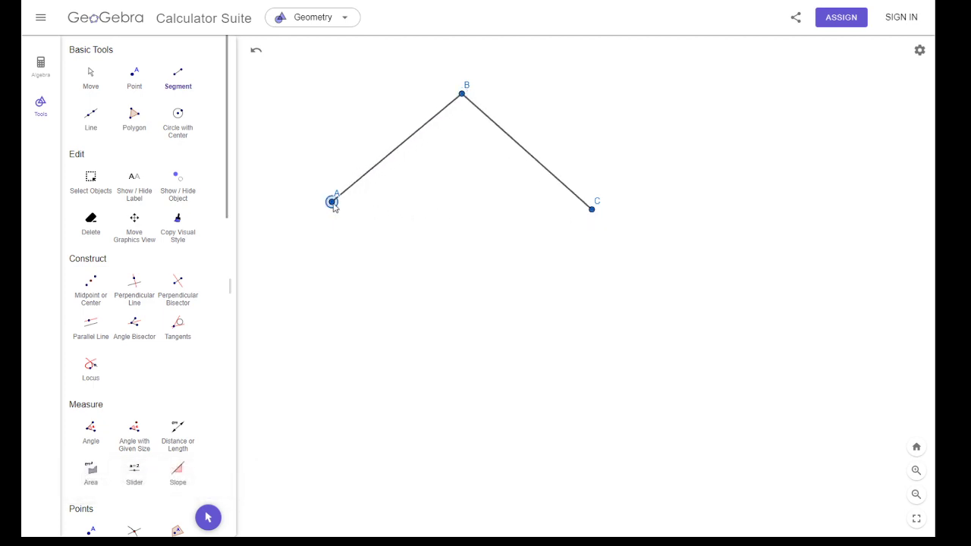
click(593, 210)
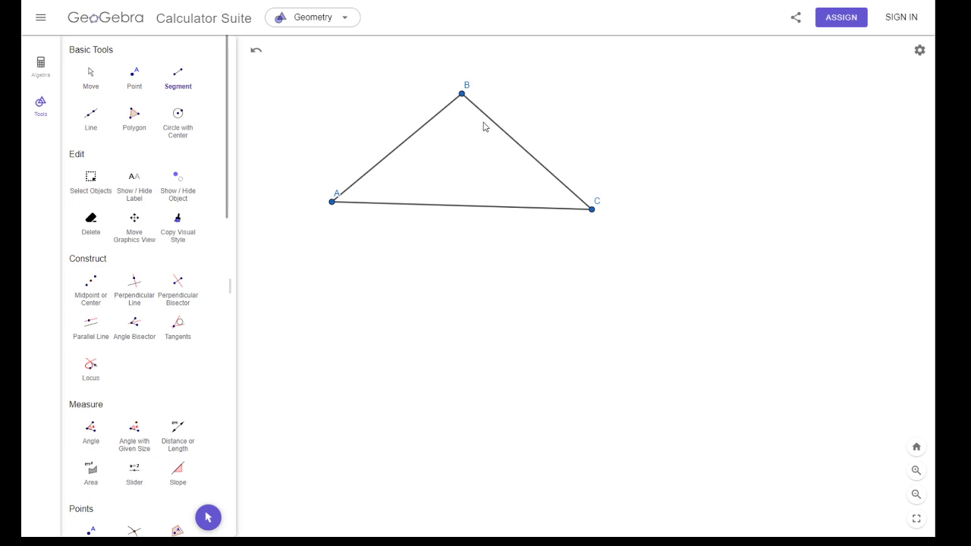
Handwrite the heading "Orthocenter" beside the triangle with the Pen tool
scroll(142, 387, down, 10)
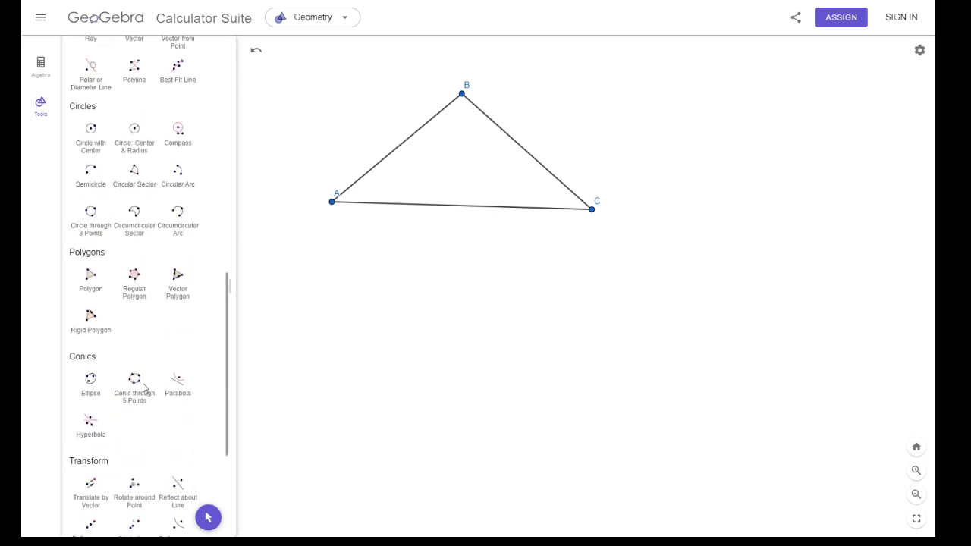
scroll(142, 387, down, 5)
click(91, 436)
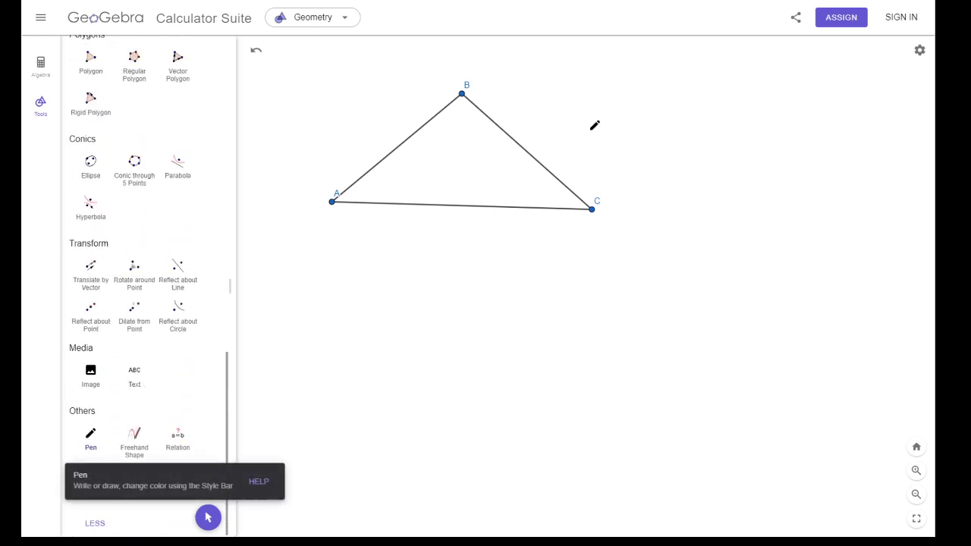
mouse_move(590, 58)
mouse_down()
mouse_move(584, 117)
mouse_move(610, 83)
mouse_move(603, 65)
mouse_move(584, 58)
mouse_move(622, 110)
mouse_move(639, 92)
mouse_up()
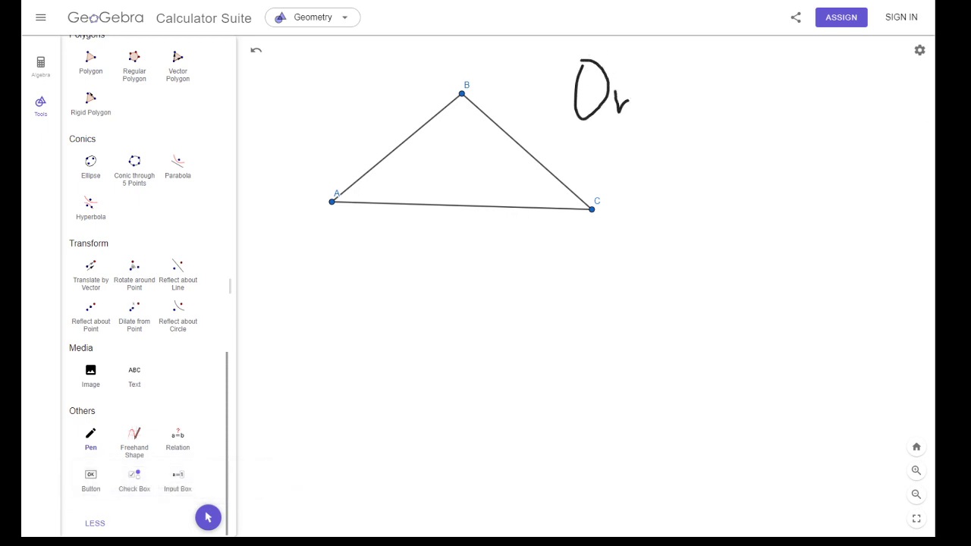
drag(649, 80, 651, 112)
mouse_move(637, 97)
mouse_down()
mouse_move(662, 92)
mouse_move(673, 106)
mouse_move(705, 106)
mouse_up()
mouse_move(728, 94)
mouse_down()
mouse_move(737, 107)
mouse_move(777, 111)
mouse_up()
drag(779, 113, 794, 116)
drag(784, 98, 816, 114)
mouse_move(823, 101)
mouse_down()
mouse_move(824, 117)
mouse_move(836, 103)
mouse_up()
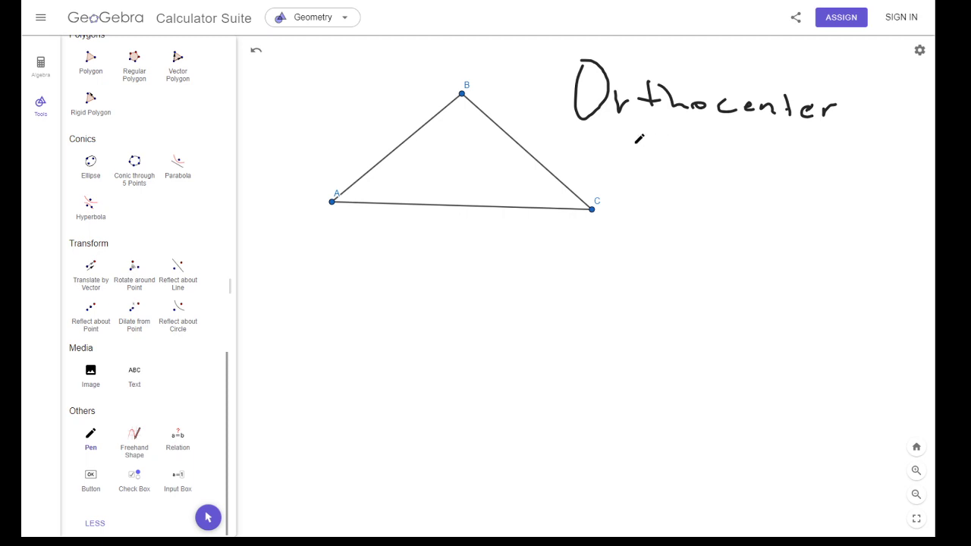
Handwrite "3 altitudes" below the Orthocenter heading
mouse_move(628, 146)
mouse_down()
mouse_move(646, 150)
mouse_move(630, 172)
mouse_up()
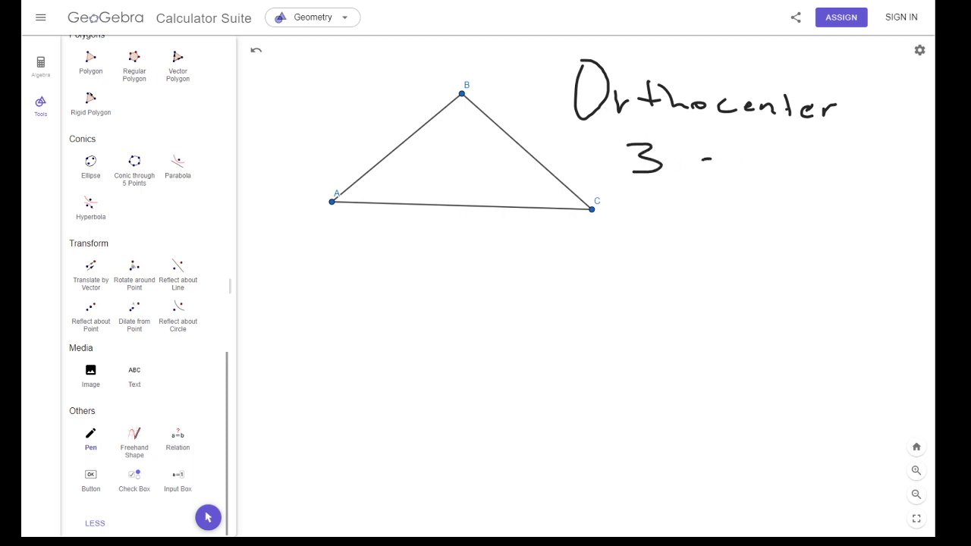
drag(710, 158, 721, 171)
mouse_move(730, 150)
mouse_down()
mouse_move(733, 172)
mouse_move(759, 170)
mouse_up()
mouse_move(748, 159)
mouse_down()
mouse_move(782, 158)
mouse_move(807, 172)
mouse_move(880, 151)
mouse_move(880, 174)
mouse_up()
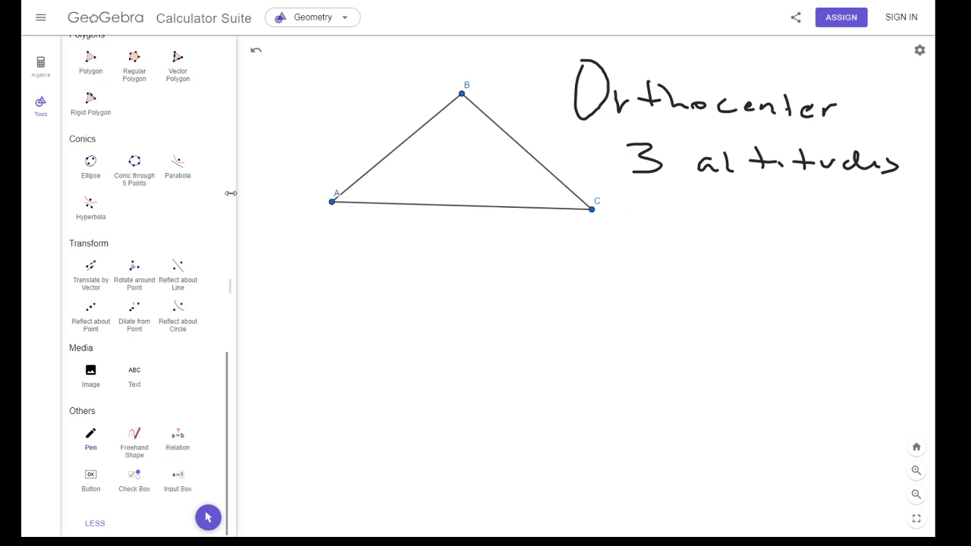
Draw the altitude from vertex B down to side AC as a segment
scroll(202, 209, up, 3)
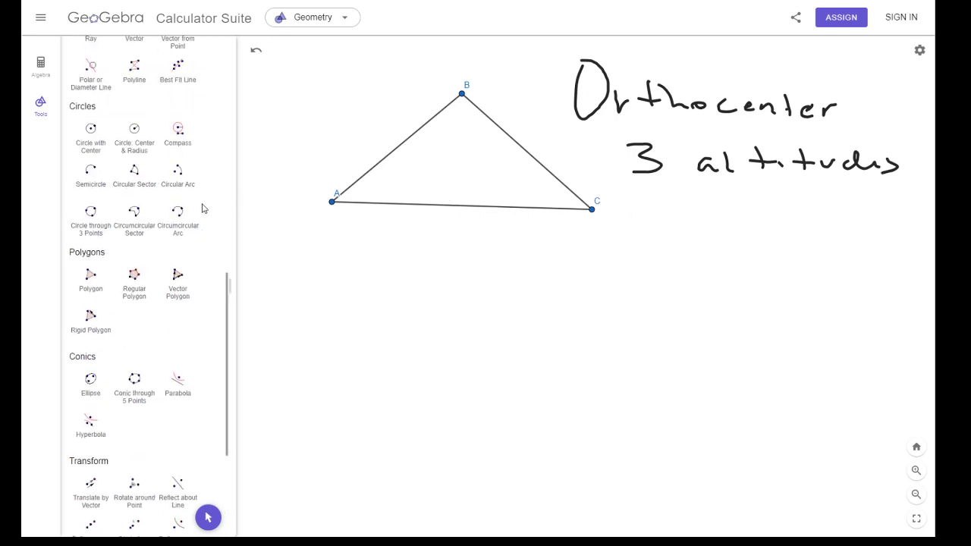
scroll(203, 209, up, 5)
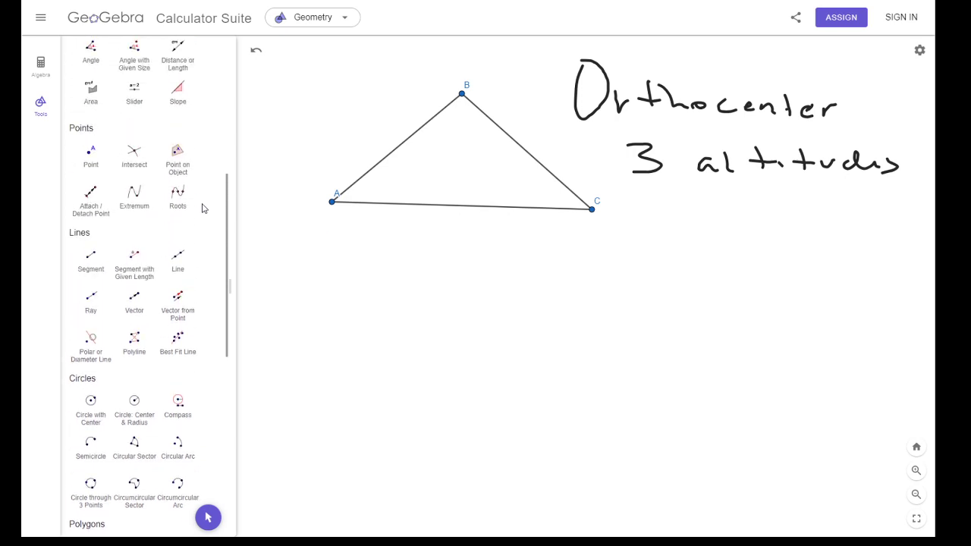
scroll(203, 209, up, 6)
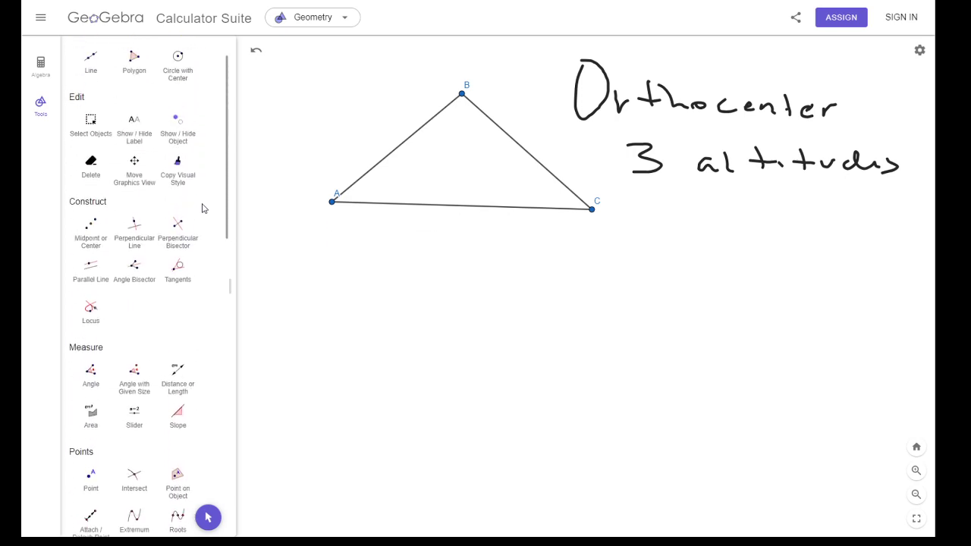
scroll(209, 208, up, 2)
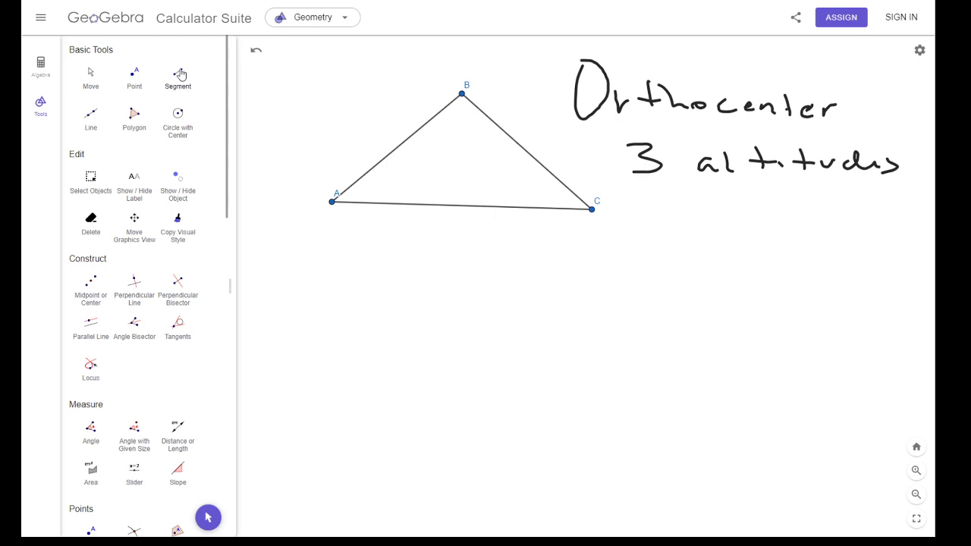
click(179, 74)
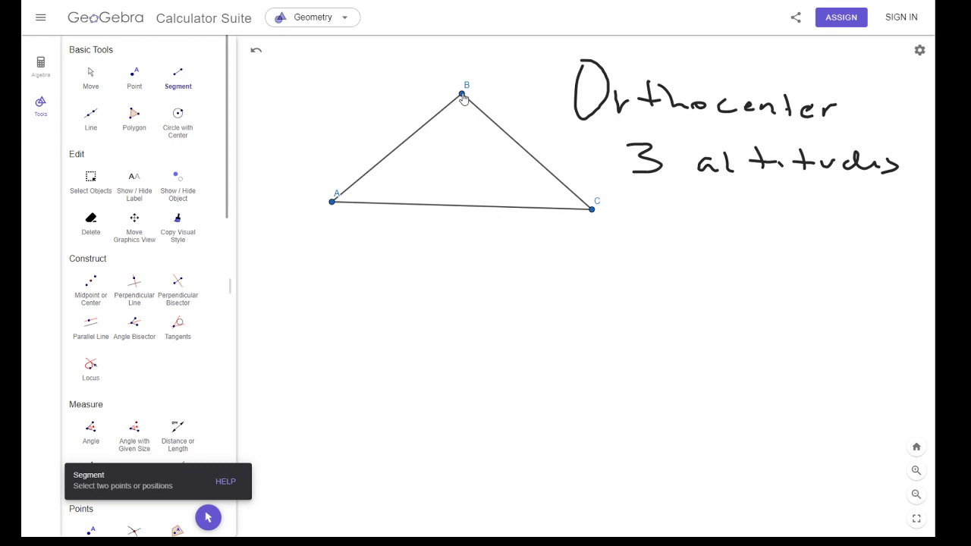
click(463, 94)
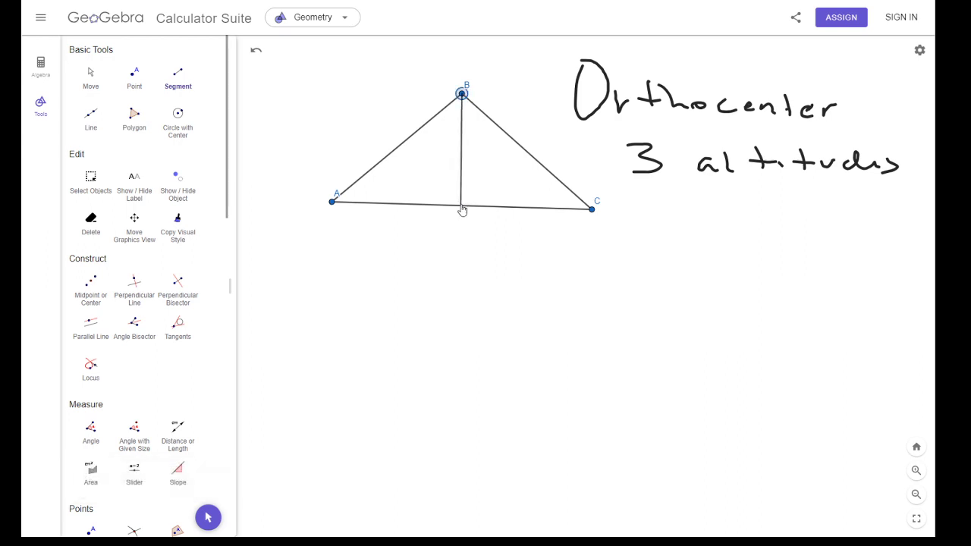
click(461, 205)
Mark the right angle at the foot of the altitude on side AC with the Pen tool
scroll(202, 297, down, 10)
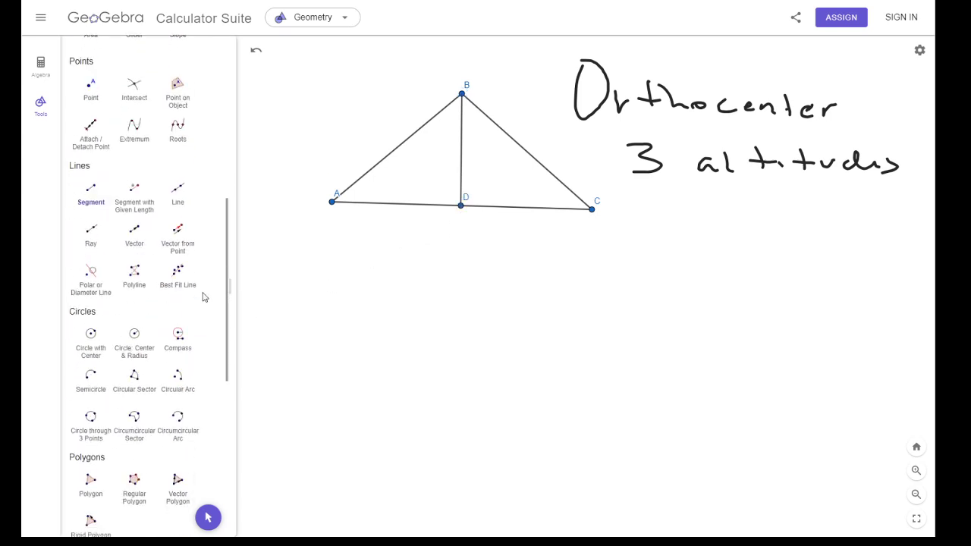
click(90, 437)
drag(458, 179, 445, 203)
Draw the altitude from vertex A to side BC as a segment ending near vertex B
scroll(176, 176, up, 15)
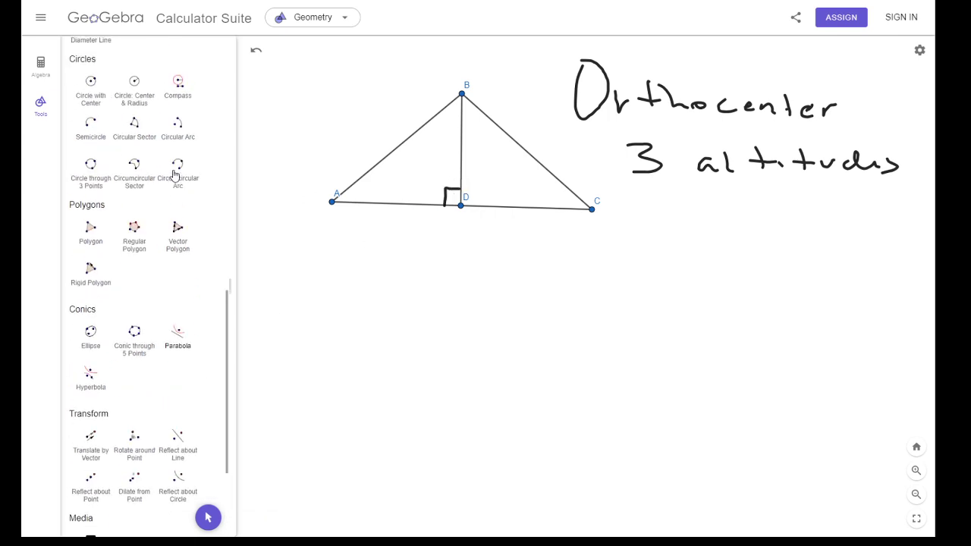
scroll(186, 163, up, 2)
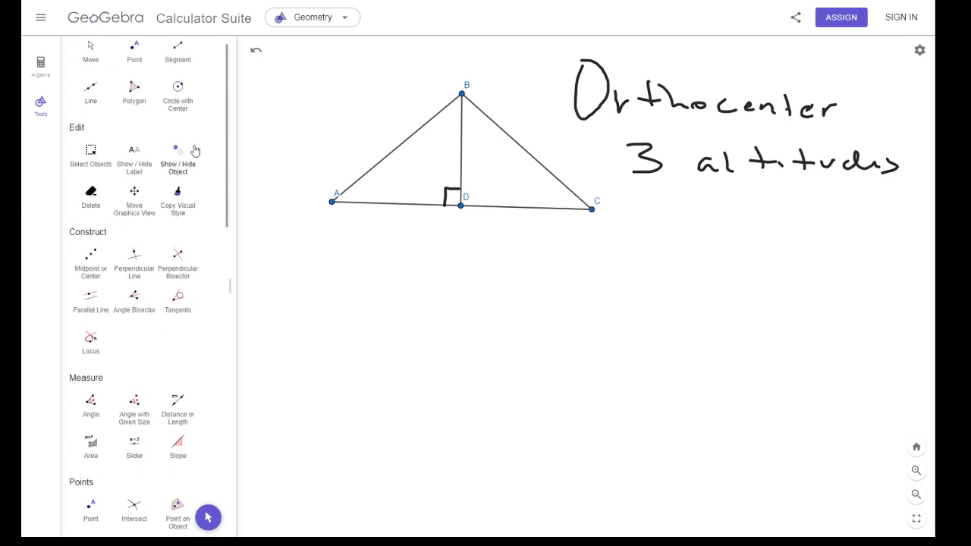
click(178, 80)
click(332, 203)
click(351, 200)
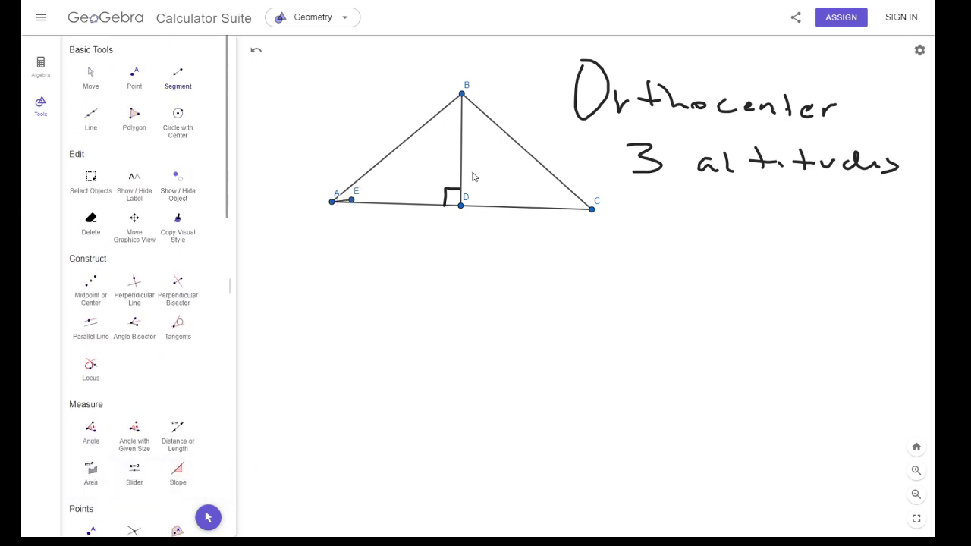
click(332, 203)
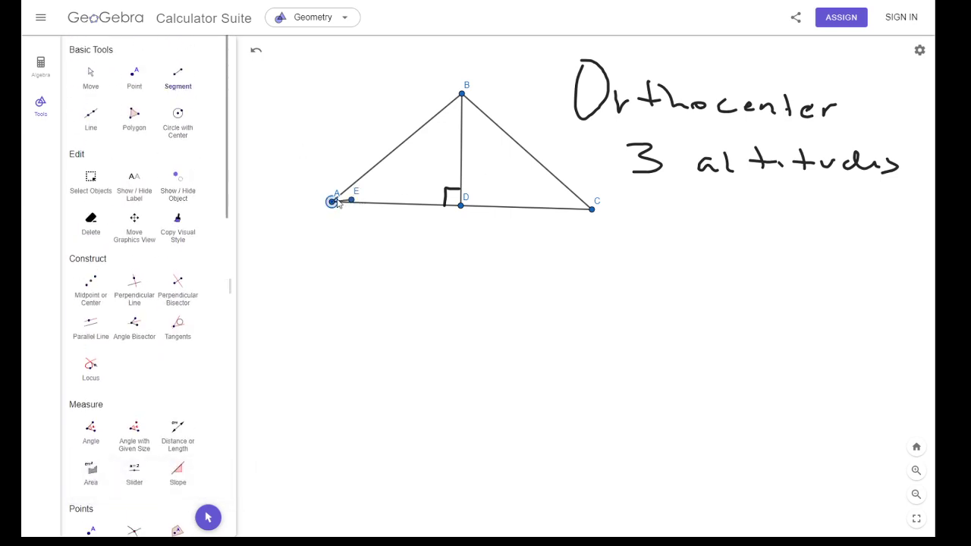
click(487, 117)
Mark the right angle at F on side BC with the Pen tool
scroll(182, 364, down, 10)
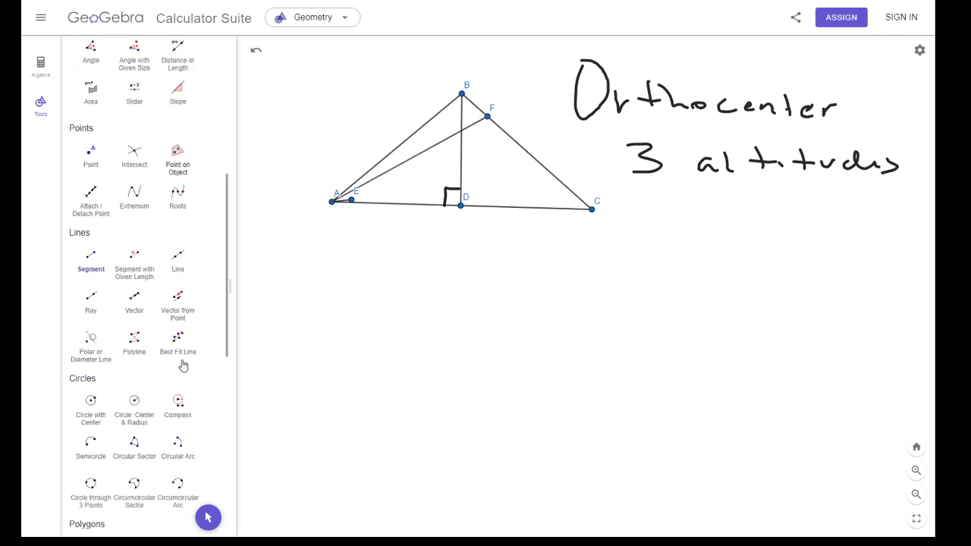
scroll(182, 366, down, 4)
click(95, 444)
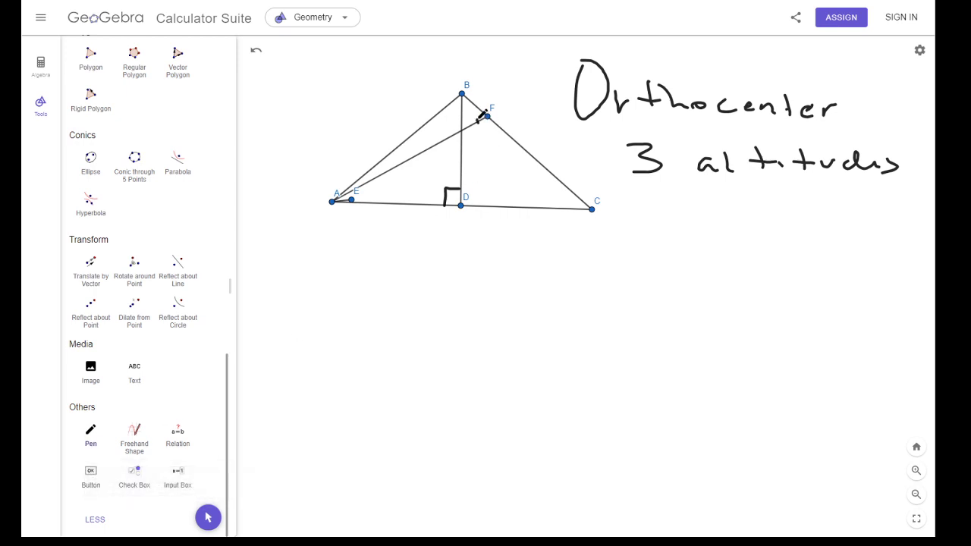
drag(476, 116, 487, 111)
Draw the altitude from vertex C to side AB as a segment
scroll(179, 281, up, 10)
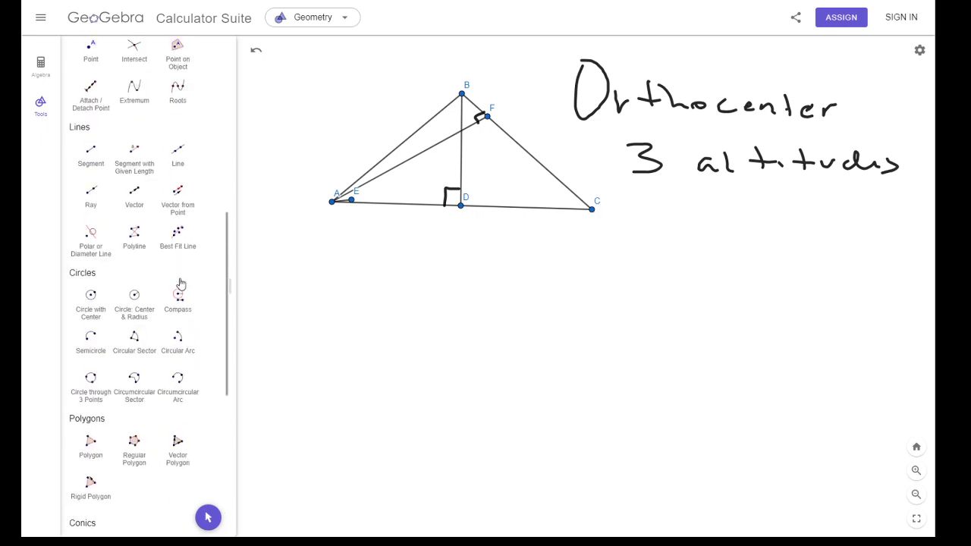
click(190, 85)
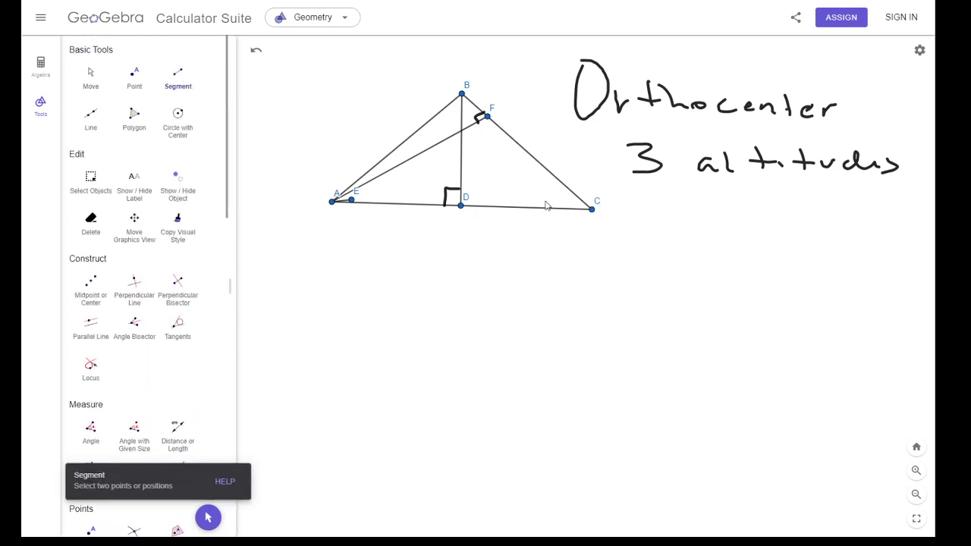
click(592, 209)
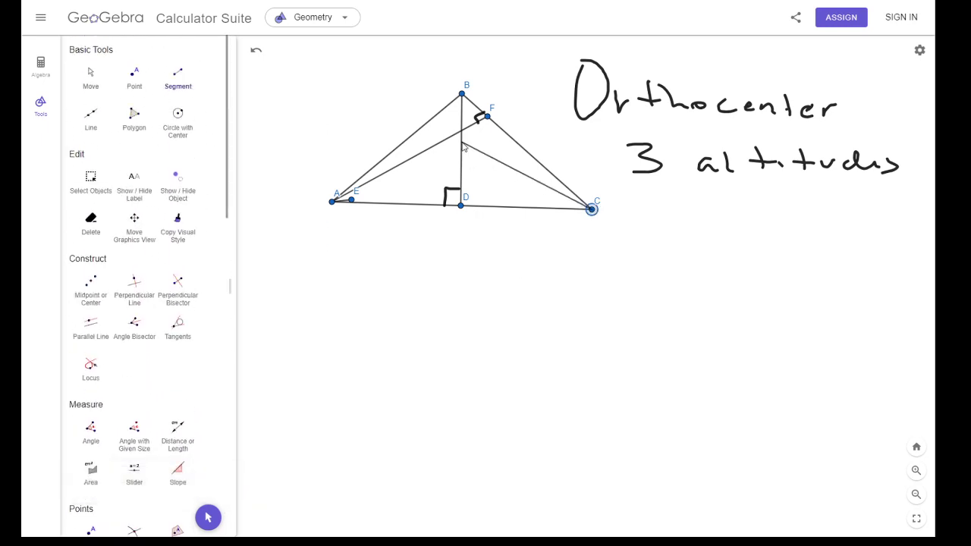
click(438, 114)
Hand-draw a right-angle mark at G on side AB and a dot where the three altitudes intersect
scroll(141, 189, down, 6)
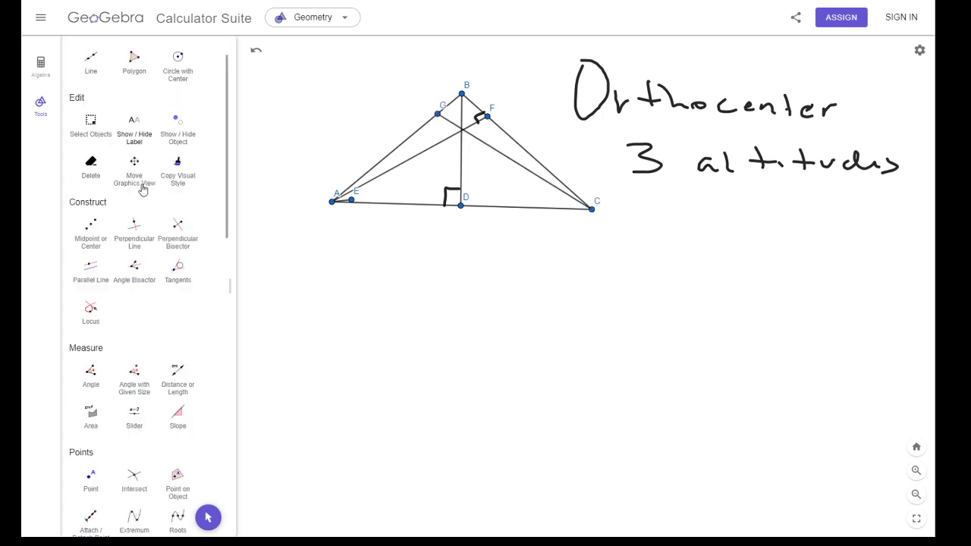
scroll(141, 189, down, 10)
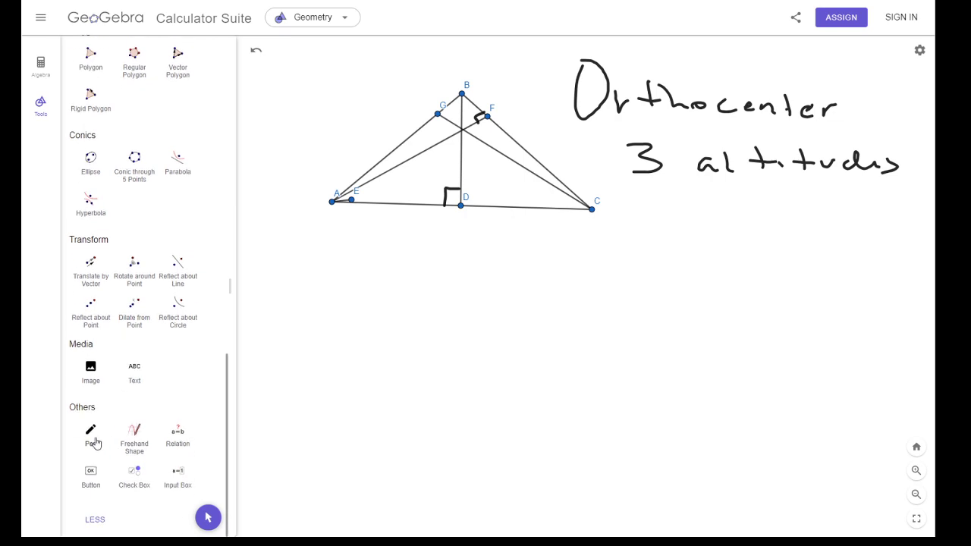
click(90, 430)
drag(445, 115, 450, 110)
drag(464, 130, 466, 126)
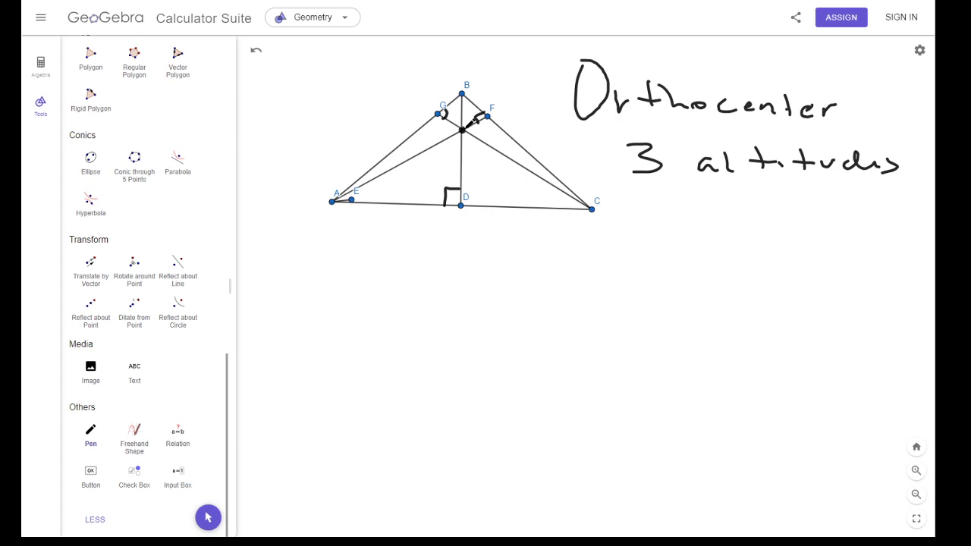